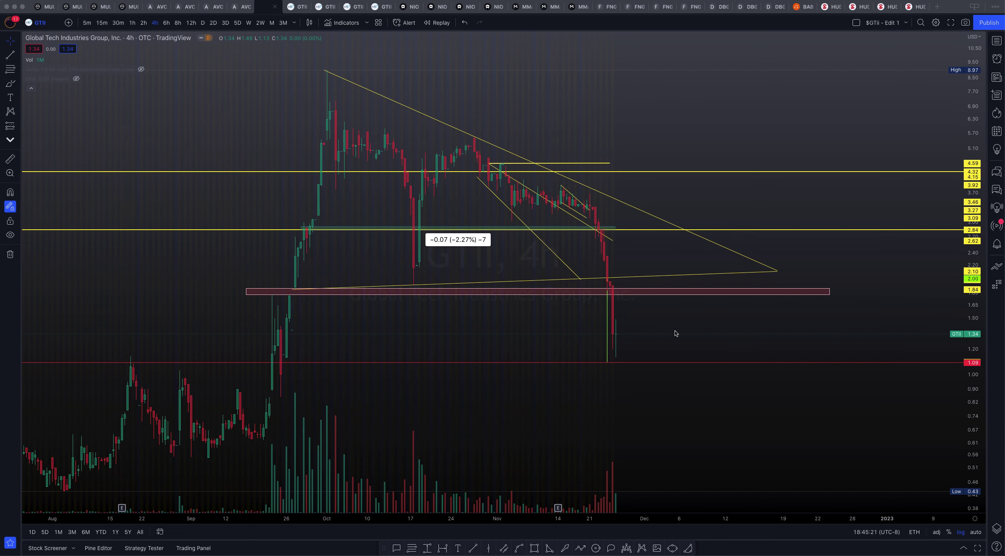
Stretch the vertical line over the final 4h drop from 2.00 to the 1.09 low.
{"action": "left_click_drag", "start_coordinate": [675, 334], "coordinate": [682, 310]}
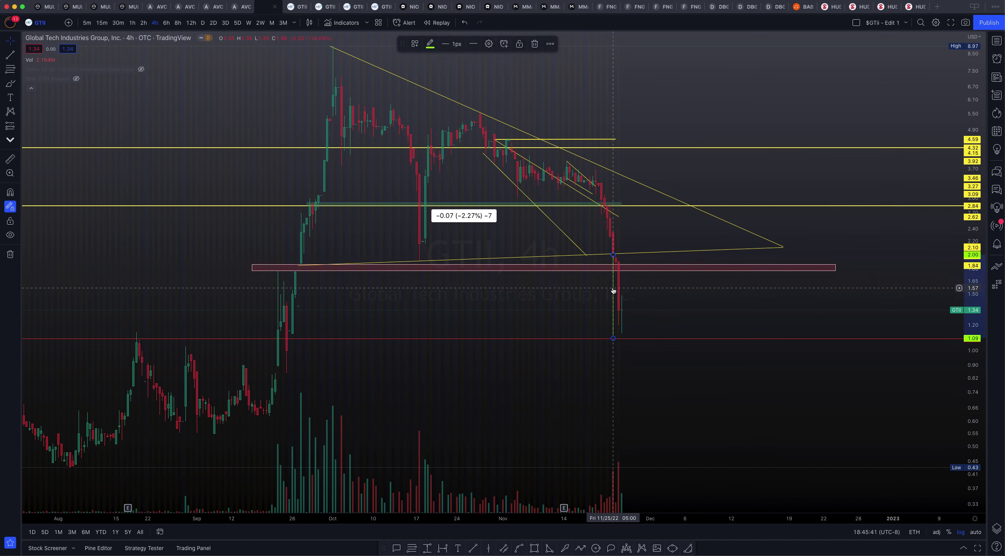
{"action": "mouse_move", "coordinate": [614, 285]}
{"action": "left_mouse_down"}
{"action": "mouse_move", "coordinate": [629, 198]}
{"action": "mouse_move", "coordinate": [610, 204]}
{"action": "mouse_move", "coordinate": [610, 185]}
{"action": "mouse_move", "coordinate": [702, 285]}
{"action": "mouse_move", "coordinate": [636, 341]}
{"action": "left_mouse_up"}
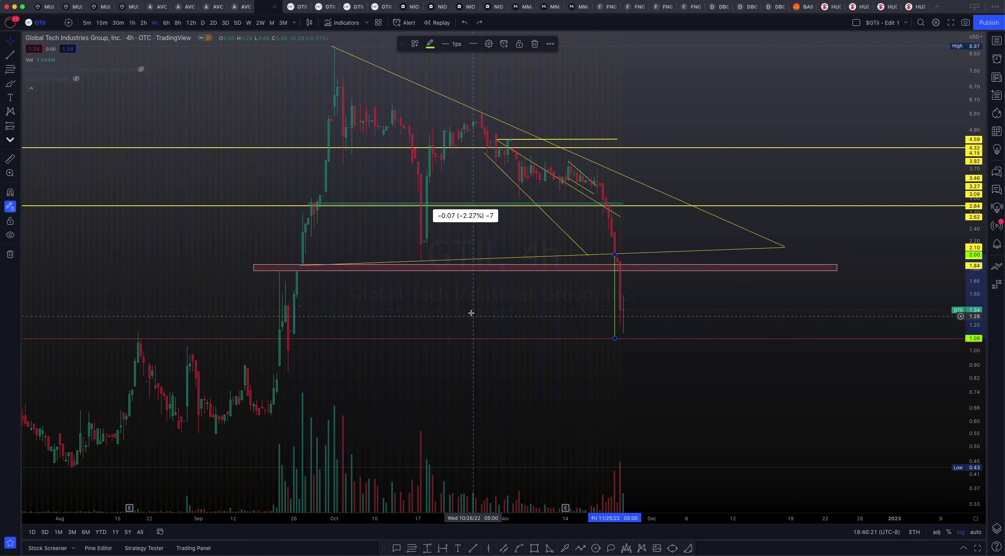
{"action": "scroll", "coordinate": [495, 284], "scroll_direction": "up", "scroll_amount": 2}
{"action": "scroll", "coordinate": [498, 285], "scroll_direction": "up", "scroll_amount": 2}
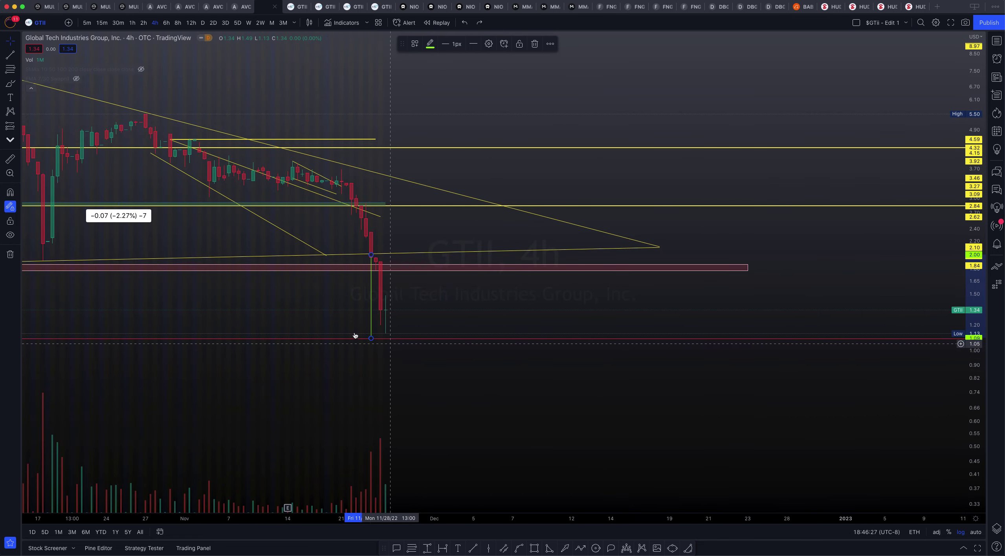
{"action": "left_click_drag", "start_coordinate": [313, 308], "coordinate": [317, 308]}
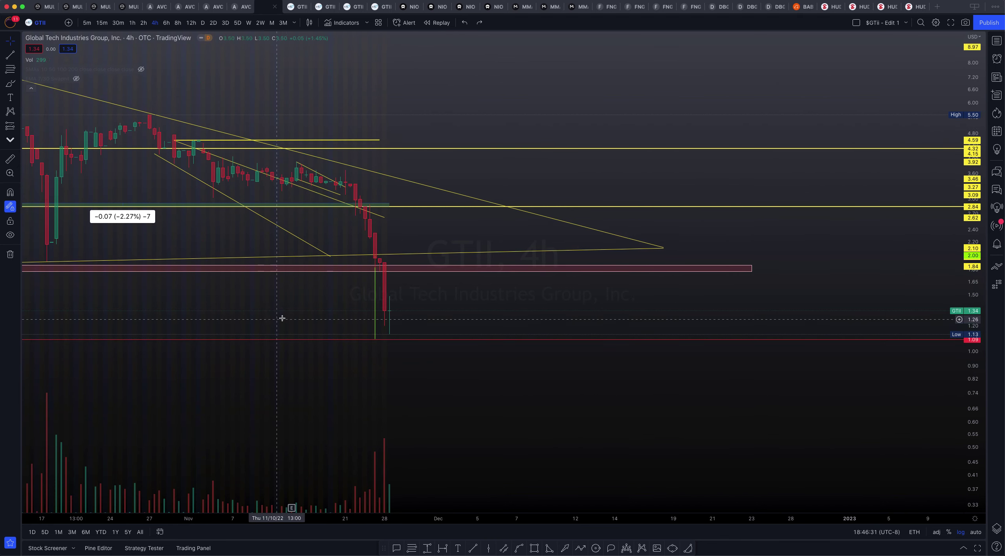
{"action": "scroll", "coordinate": [281, 318], "scroll_direction": "left", "scroll_amount": 10}
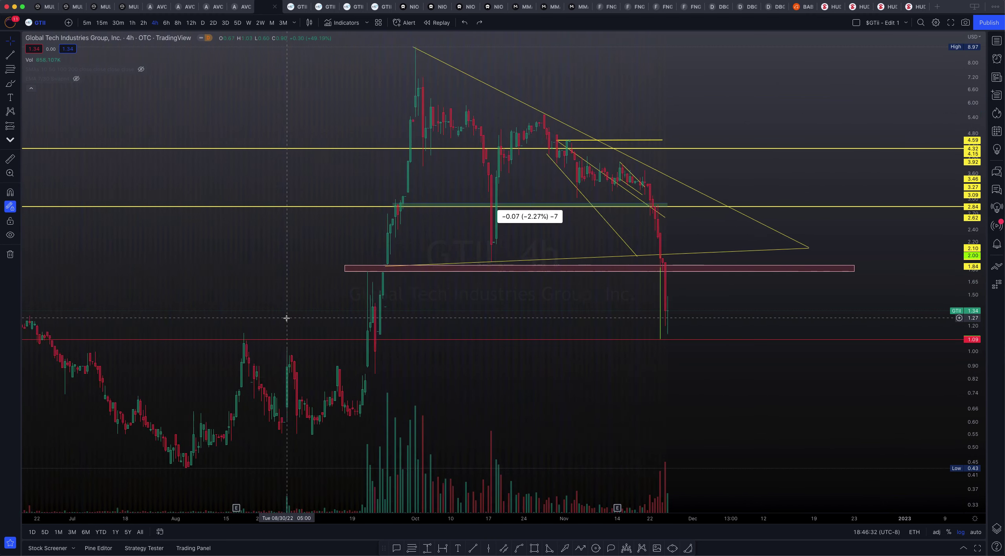
Load the GTII 5D Edit 3 layout and pan back to the descending channel and Fibonacci levels.
{"action": "left_click", "coordinate": [297, 5]}
{"action": "left_click", "coordinate": [330, 7]}
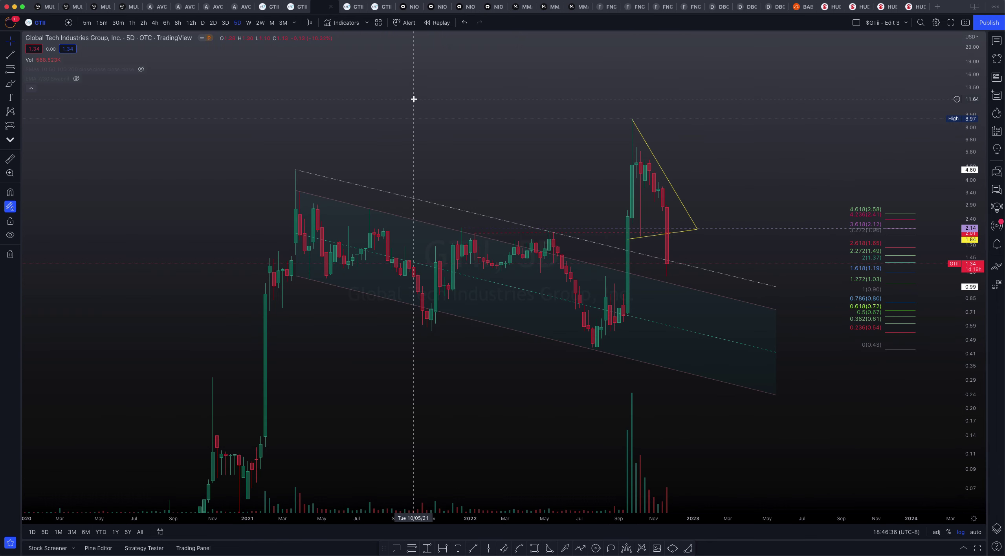
{"action": "scroll", "coordinate": [401, 202], "scroll_direction": "up", "scroll_amount": 3}
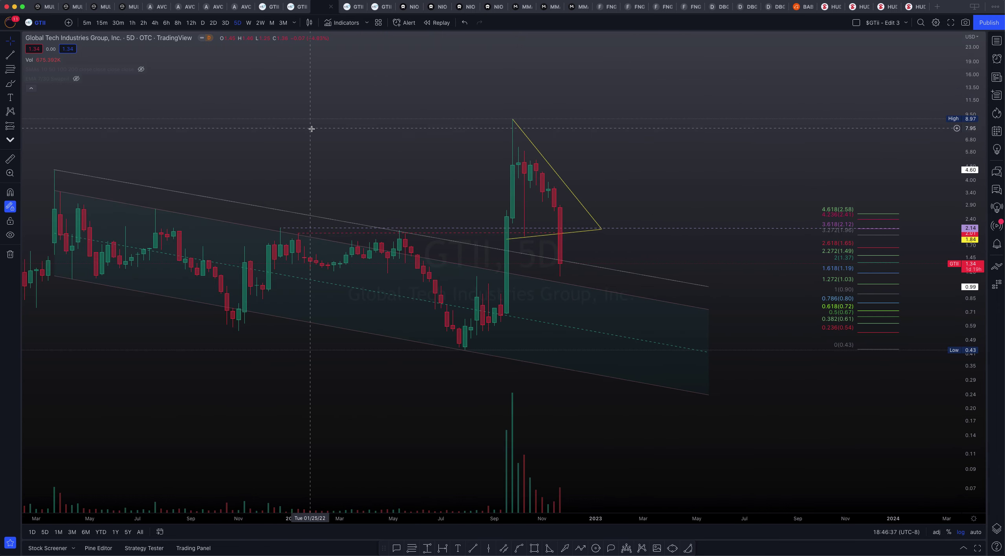
{"action": "left_click_drag", "start_coordinate": [309, 127], "coordinate": [371, 127]}
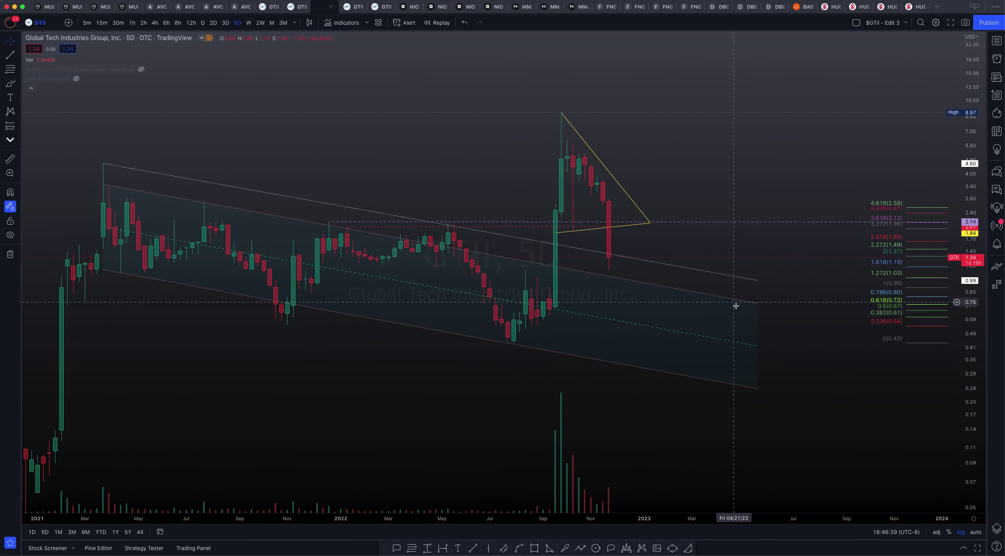
{"action": "left_click", "coordinate": [609, 279]}
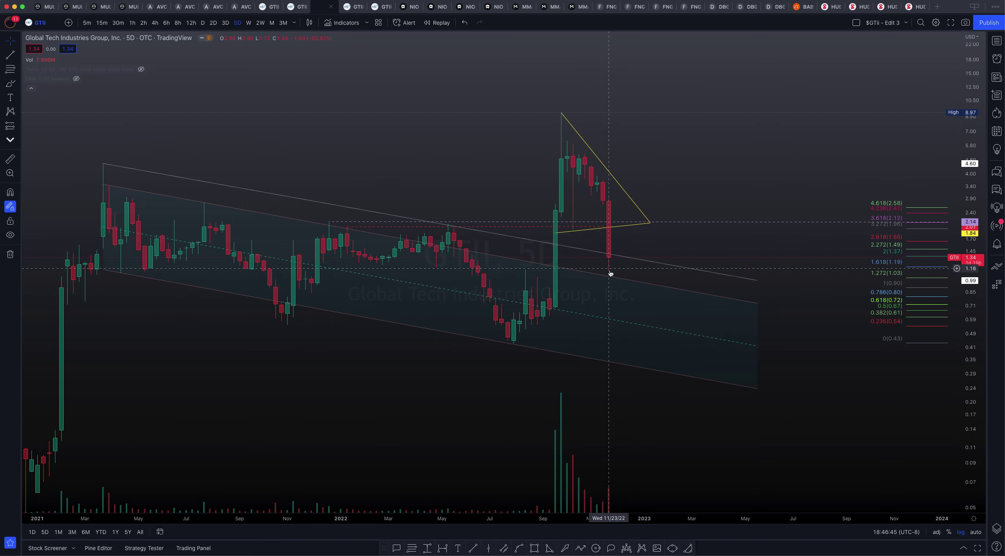
{"action": "left_click", "coordinate": [615, 276]}
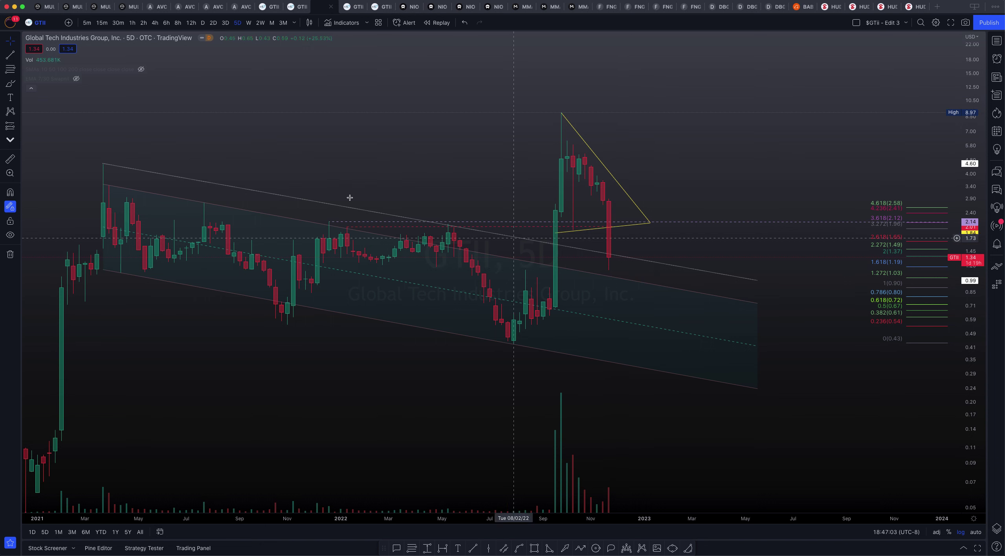
Hide the EMA 7/30 lines and show the 10/50/100/200 SMAs on the 5-day chart.
{"action": "left_click", "coordinate": [77, 79]}
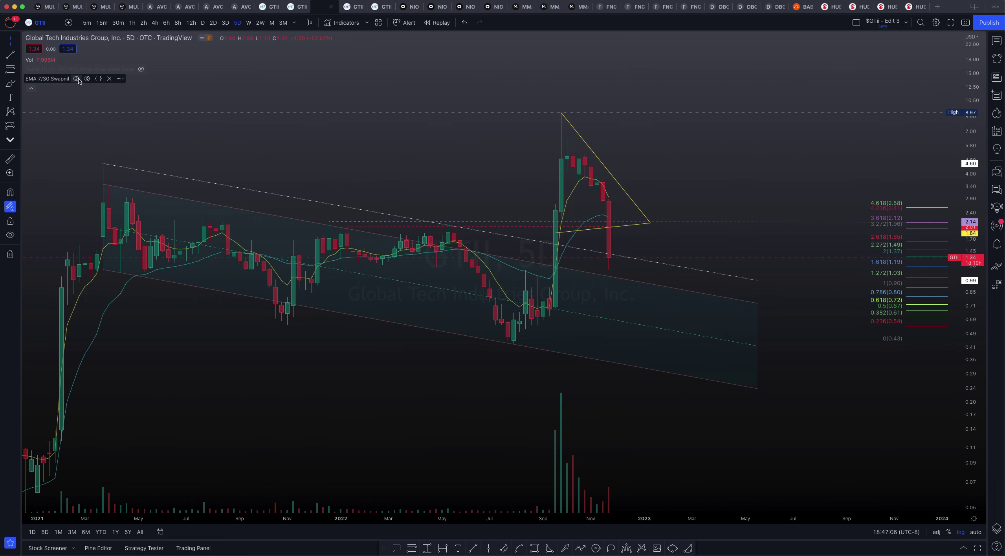
{"action": "left_click", "coordinate": [77, 79]}
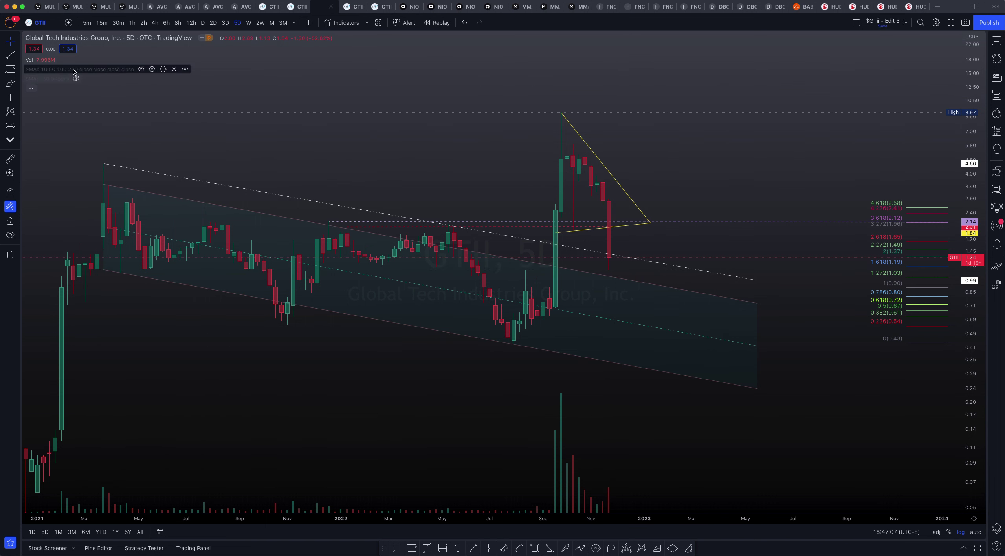
{"action": "left_click", "coordinate": [140, 69]}
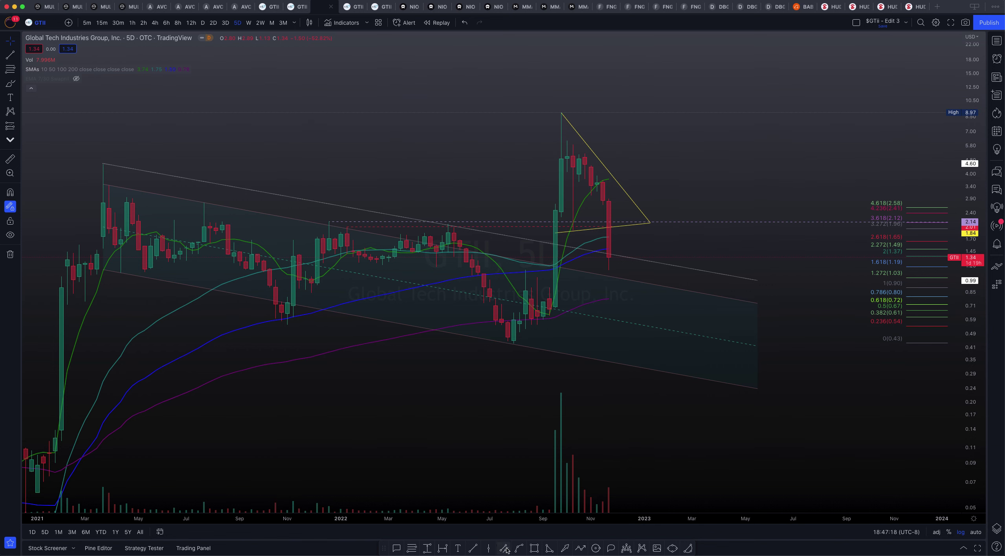
{"action": "left_click", "coordinate": [534, 548]}
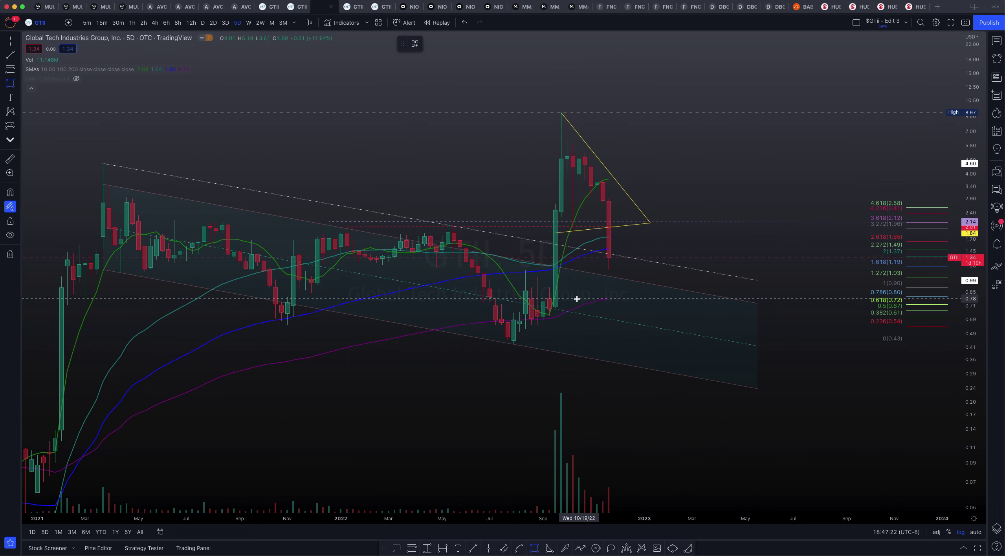
Draw a red box from mid-October 2022 between about 0.99 and 0.78, extending rightward.
{"action": "left_click_drag", "start_coordinate": [577, 299], "coordinate": [900, 277]}
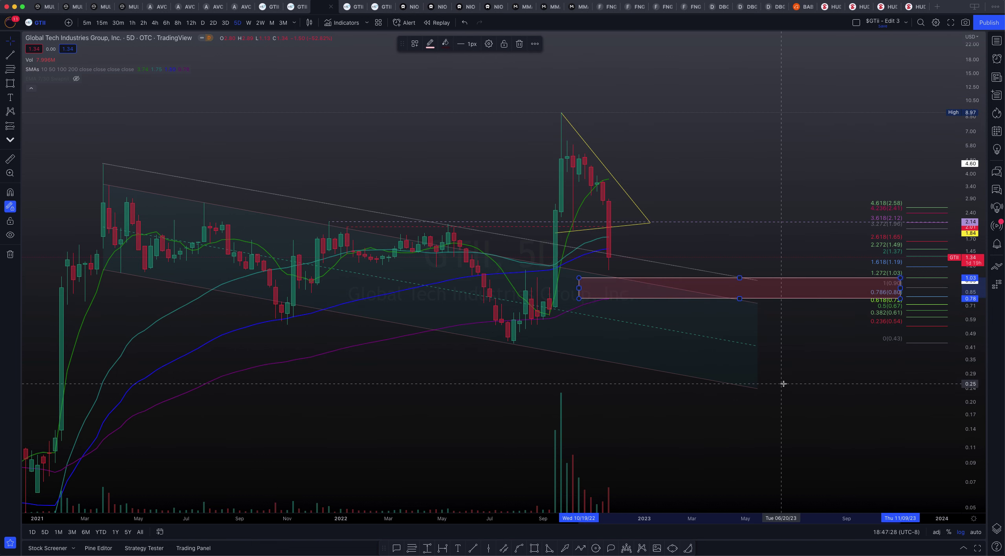
{"action": "left_click", "coordinate": [547, 279]}
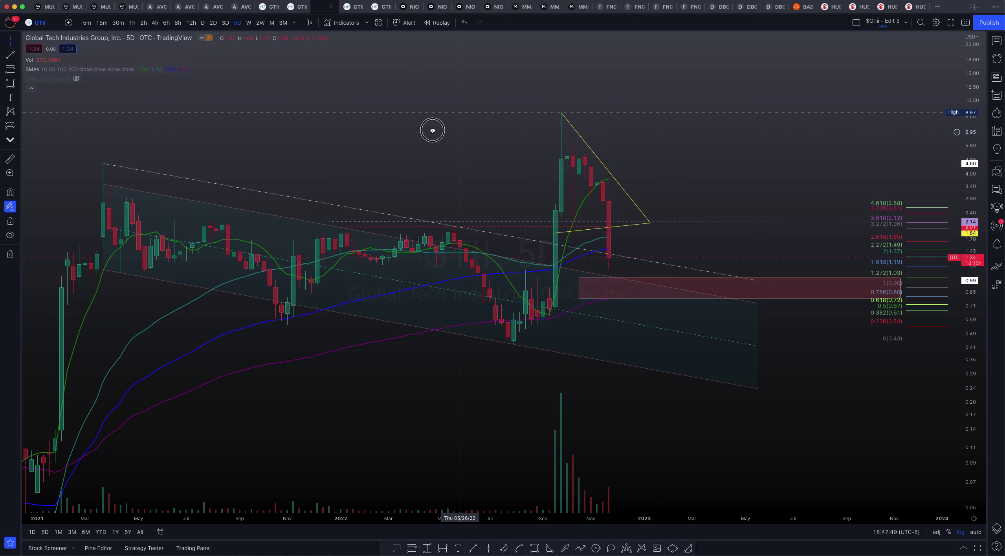
{"action": "left_click_drag", "start_coordinate": [433, 128], "coordinate": [458, 138]}
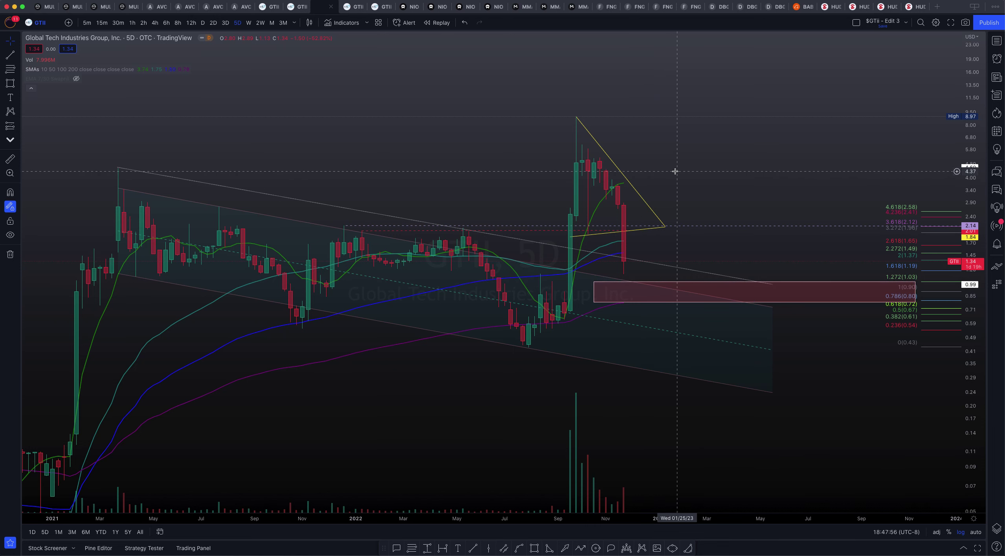
{"action": "scroll", "coordinate": [238, 163], "scroll_direction": "right", "scroll_amount": 5}
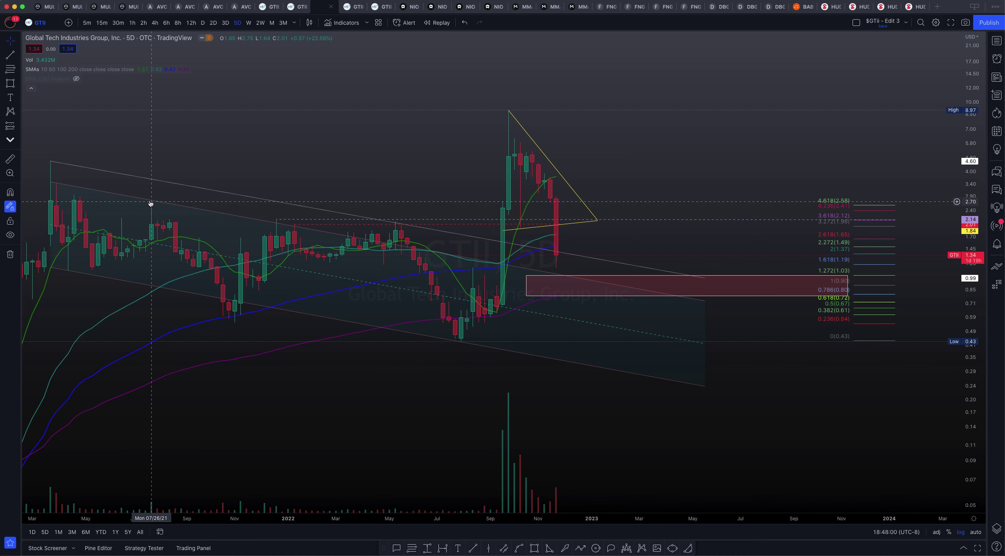
{"action": "scroll", "coordinate": [311, 141], "scroll_direction": "left", "scroll_amount": 3}
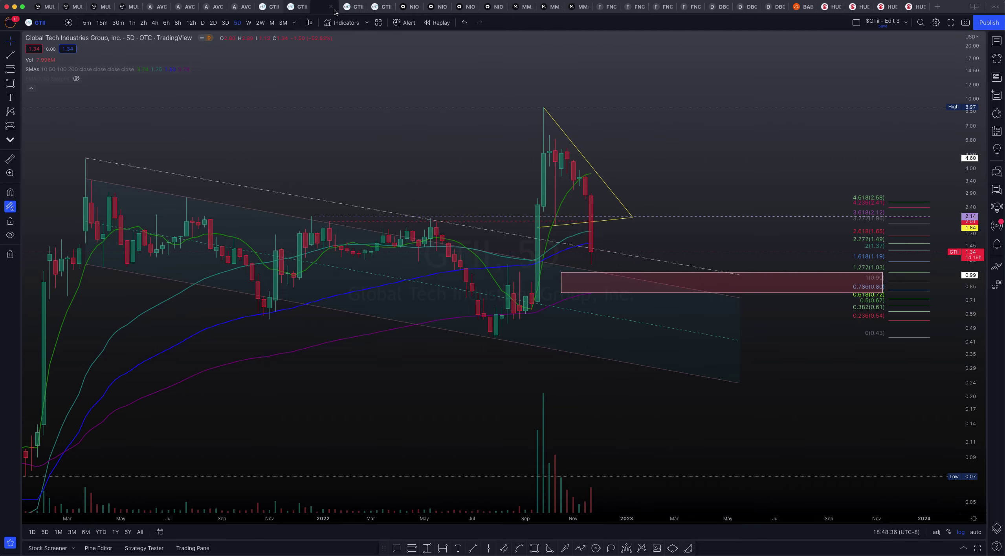
Open the GTII 3D BBWP layout and pan to the stats table showing 11 iterations.
{"action": "left_click", "coordinate": [356, 7]}
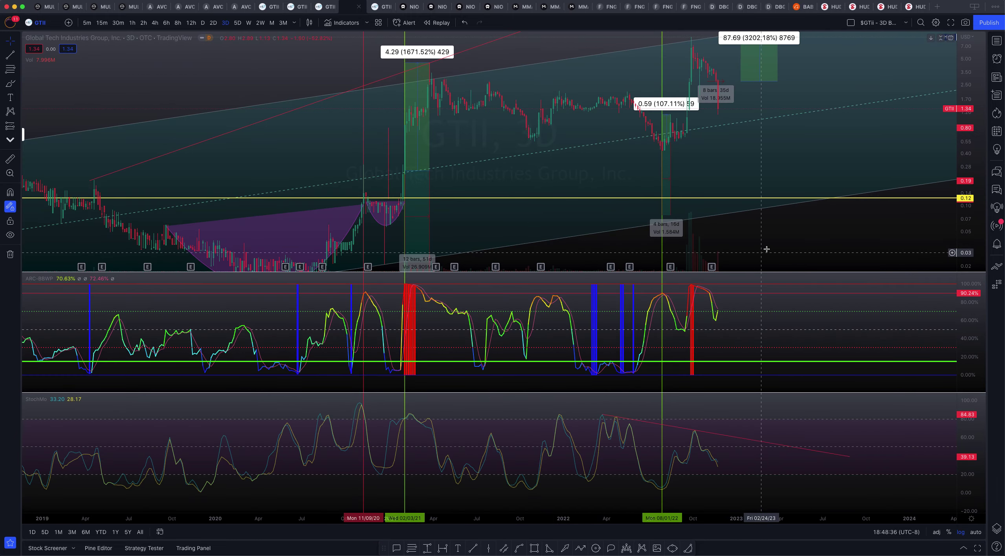
{"action": "left_click_drag", "start_coordinate": [767, 249], "coordinate": [637, 247]}
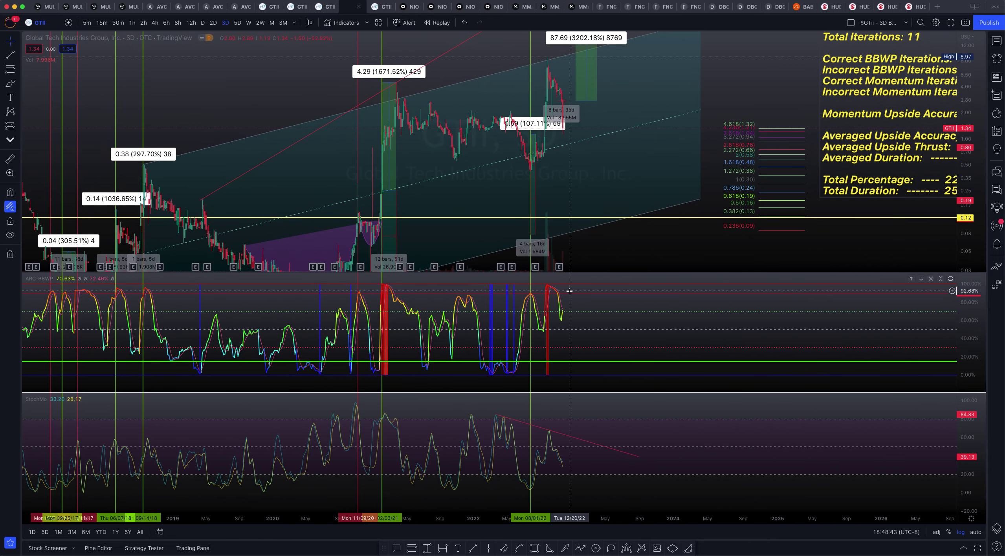
{"action": "mouse_move", "coordinate": [41, 280]}
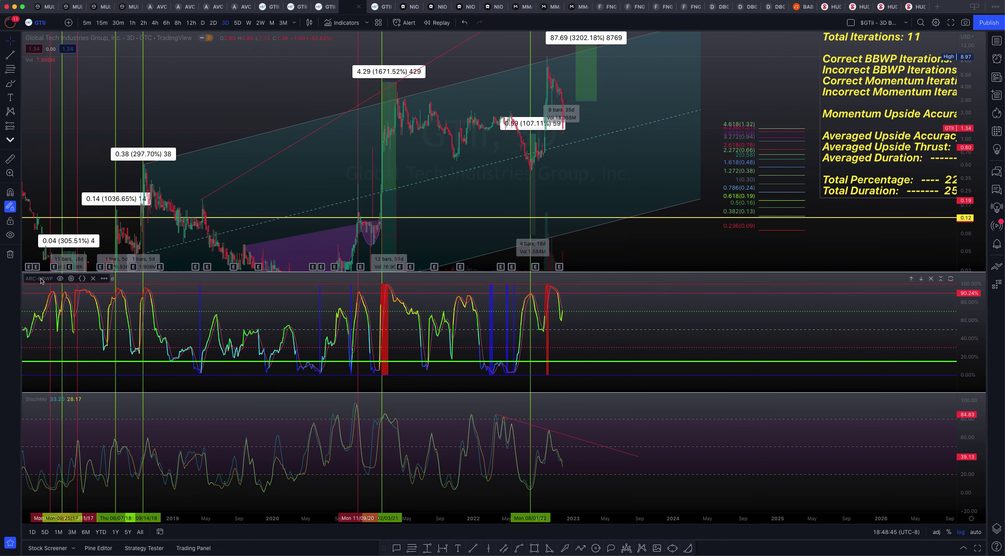
{"action": "scroll", "coordinate": [550, 344], "scroll_direction": "left", "scroll_amount": 5}
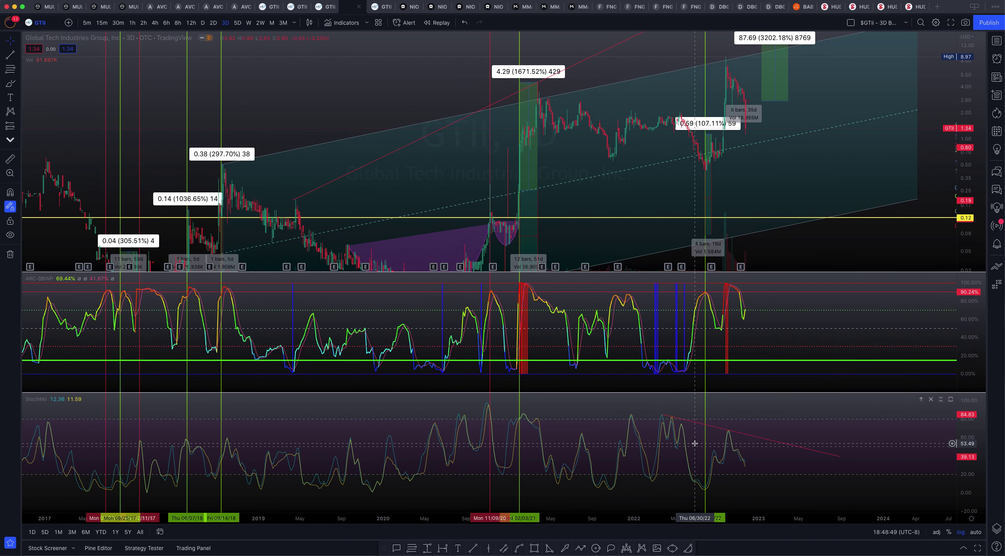
{"action": "scroll", "coordinate": [626, 478], "scroll_direction": "up", "scroll_amount": 3}
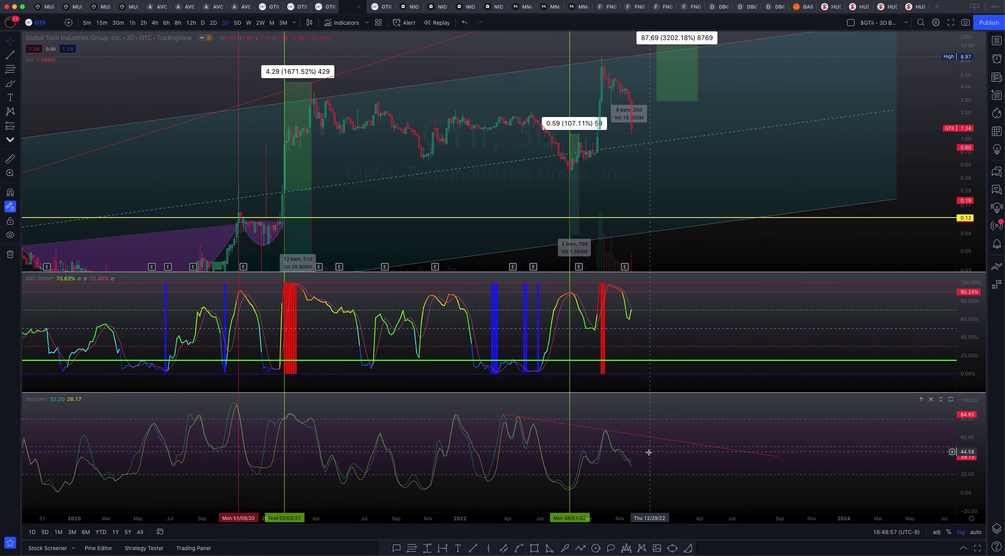
{"action": "scroll", "coordinate": [790, 258], "scroll_direction": "down", "scroll_amount": 3}
{"action": "left_click_drag", "start_coordinate": [855, 257], "coordinate": [490, 285]}
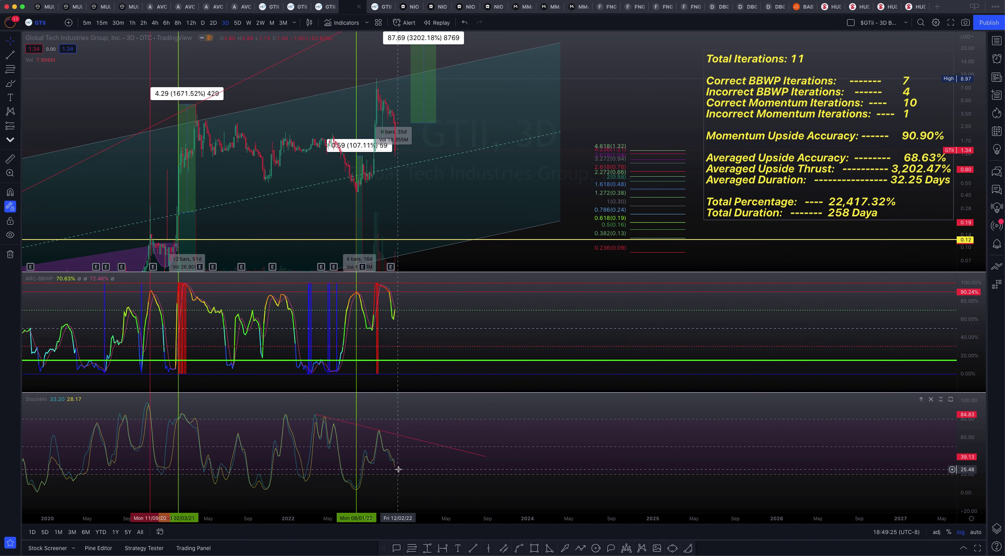
{"action": "left_click", "coordinate": [295, 6]}
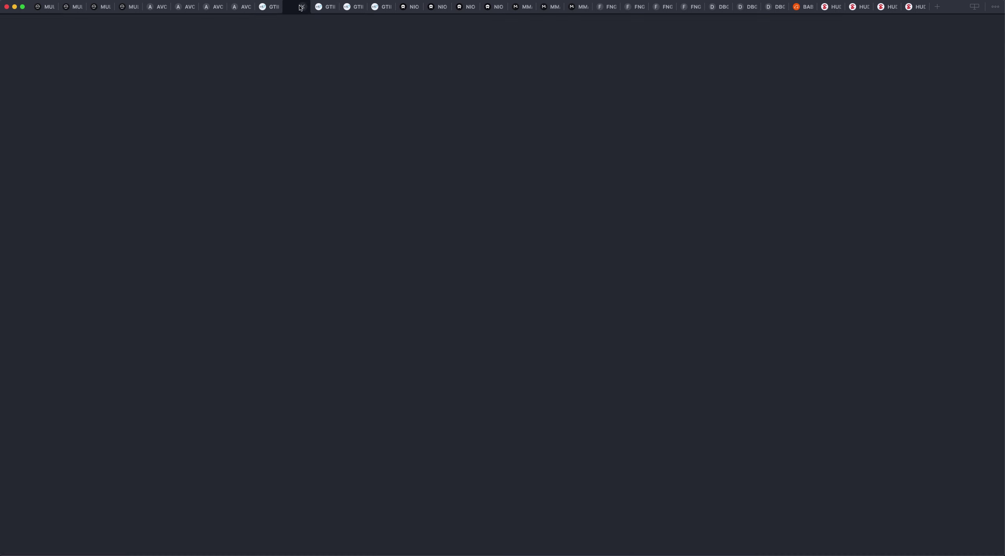
{"action": "left_click", "coordinate": [328, 12]}
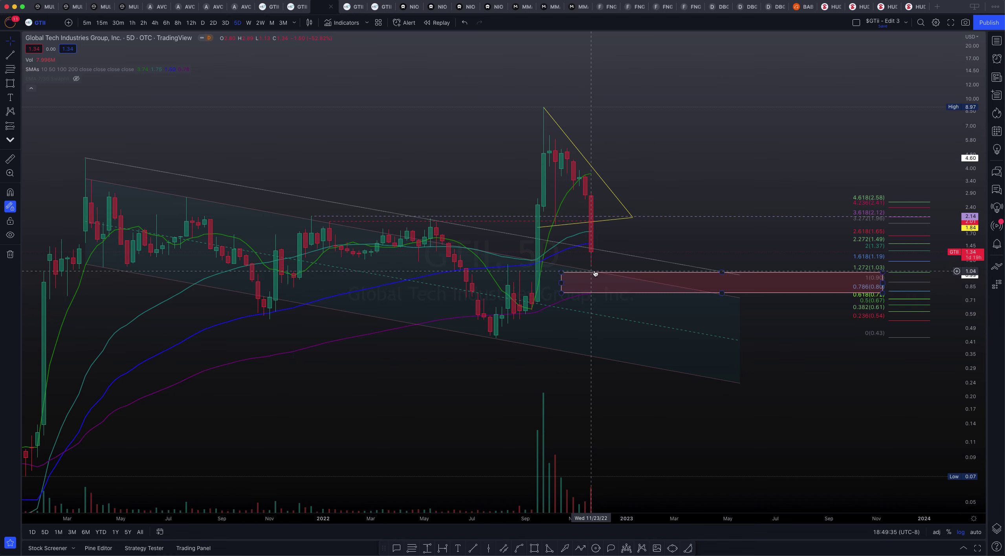
{"action": "left_click", "coordinate": [360, 5]}
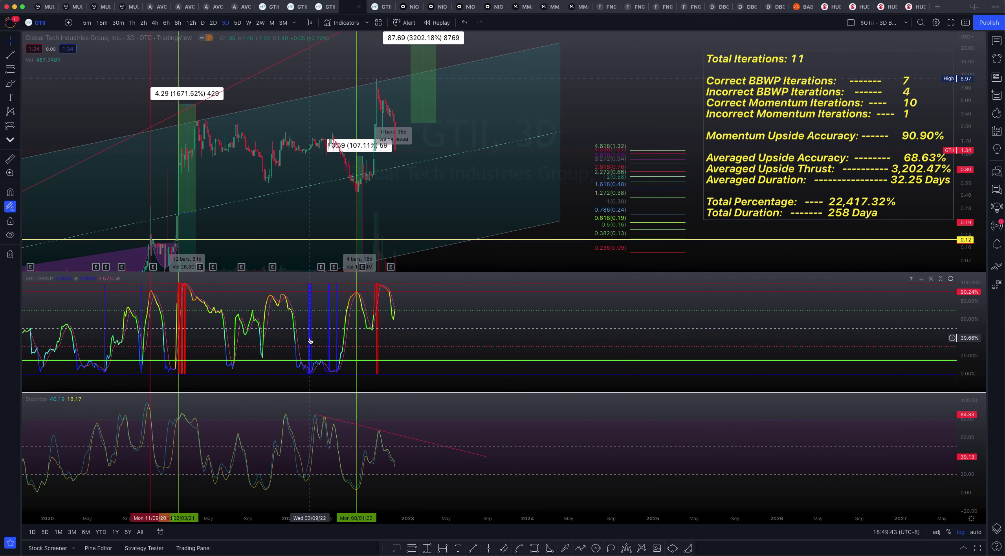
Pan and zoom the 3D chart through its earlier price history with a compressed price scale.
{"action": "scroll", "coordinate": [287, 328], "scroll_direction": "right", "scroll_amount": 5}
{"action": "left_click_drag", "start_coordinate": [287, 328], "coordinate": [783, 353]}
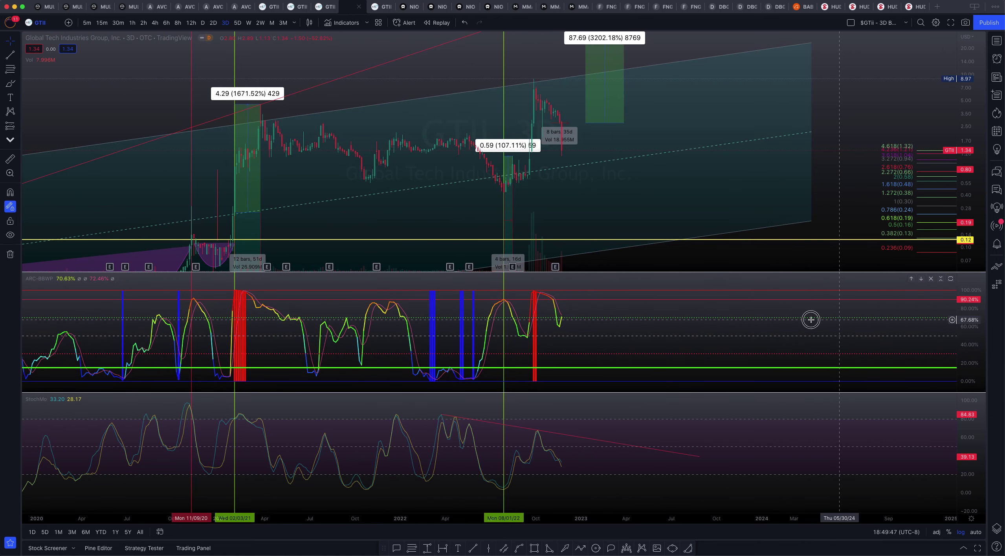
{"action": "left_click_drag", "start_coordinate": [810, 318], "coordinate": [747, 317]}
{"action": "left_click_drag", "start_coordinate": [969, 125], "coordinate": [969, 141]}
{"action": "scroll", "coordinate": [504, 186], "scroll_direction": "down", "scroll_amount": 6}
{"action": "scroll", "coordinate": [504, 186], "scroll_direction": "up", "scroll_amount": 4}
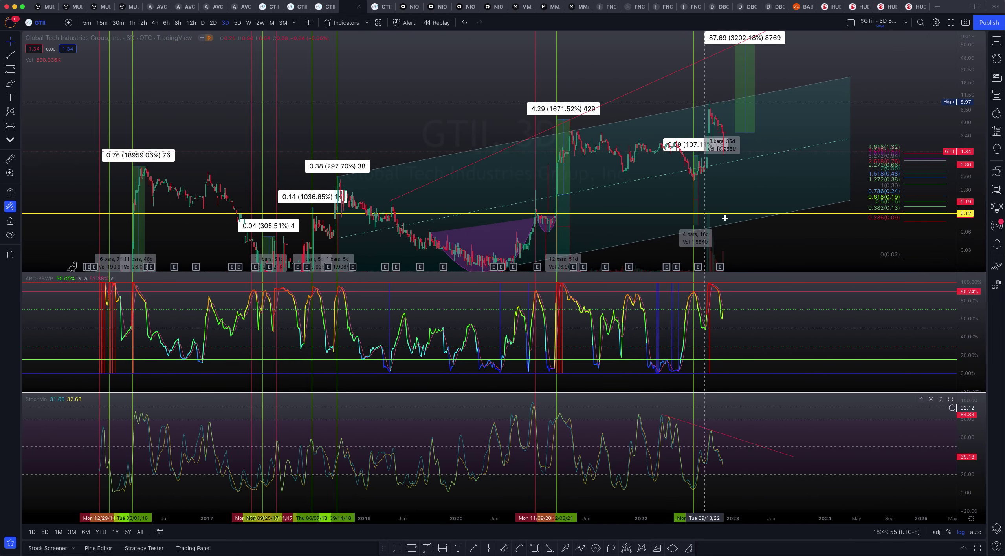
{"action": "scroll", "coordinate": [497, 285], "scroll_direction": "up", "scroll_amount": 3}
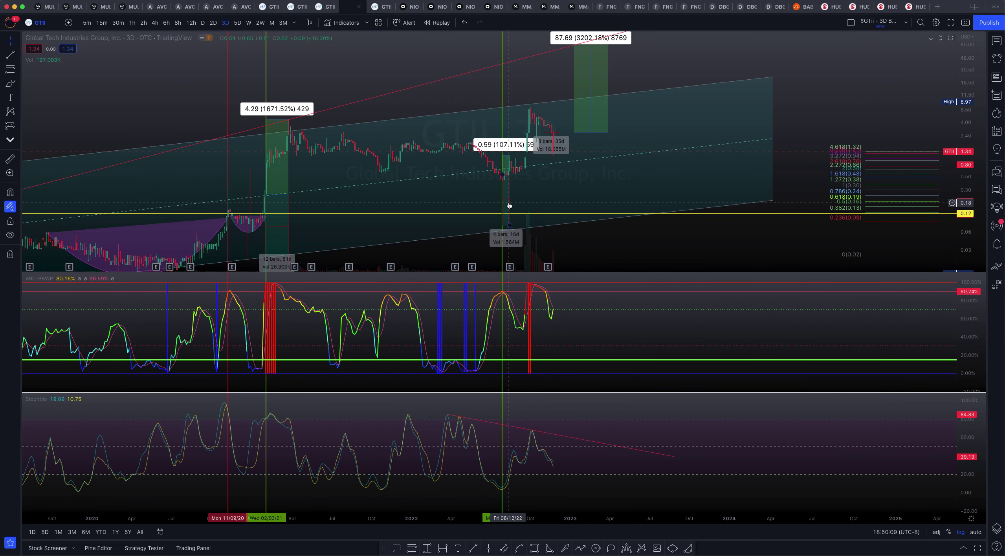
{"action": "scroll", "coordinate": [511, 220], "scroll_direction": "down", "scroll_amount": 3}
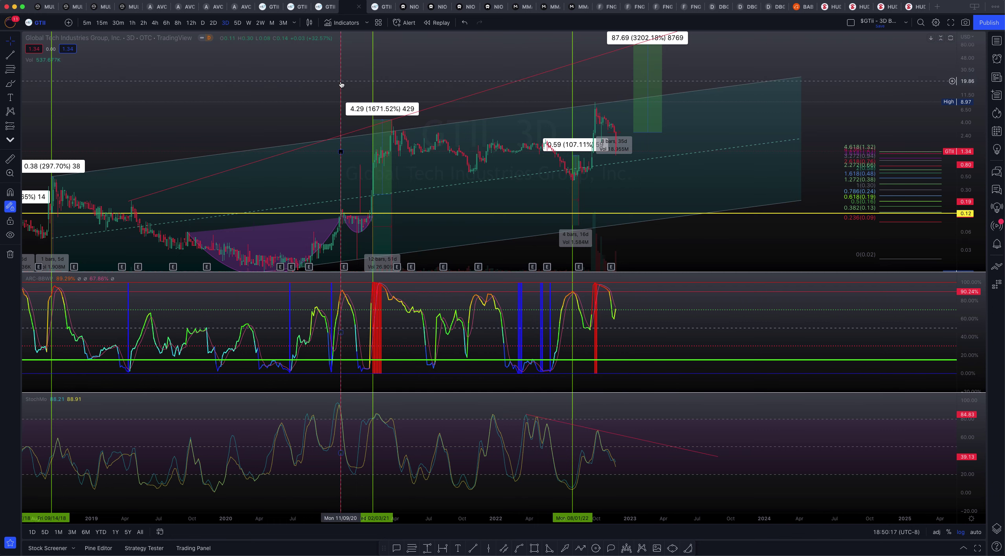
{"action": "scroll", "coordinate": [658, 162], "scroll_direction": "right", "scroll_amount": 10}
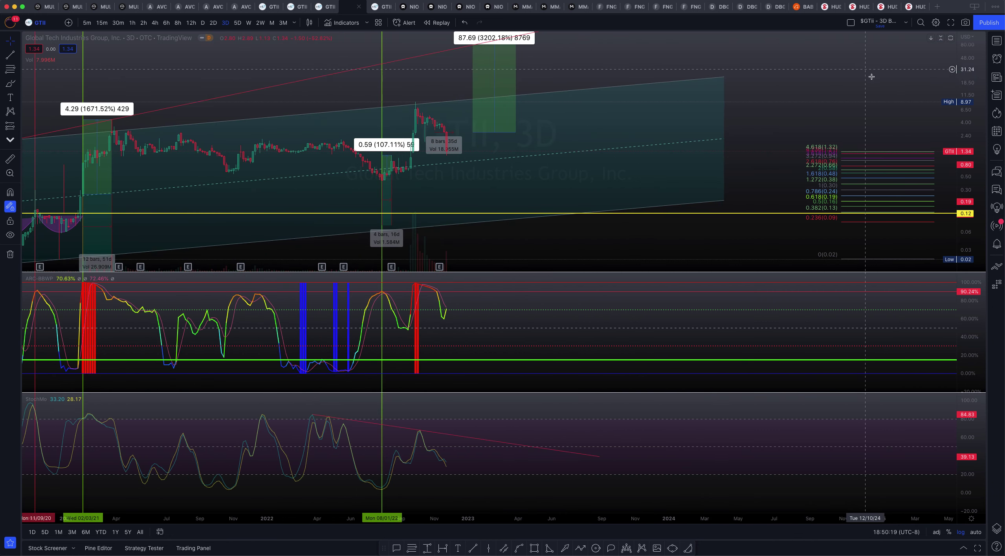
Bring the latest bars and stats box into view, then pan back to 2020–2022.
{"action": "left_click_drag", "start_coordinate": [863, 78], "coordinate": [407, 55]}
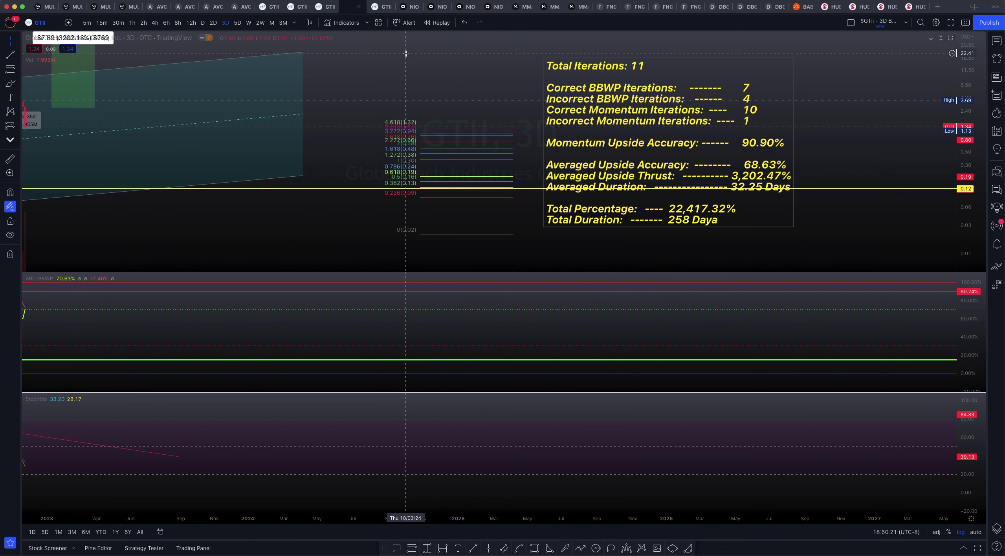
{"action": "scroll", "coordinate": [407, 56], "scroll_direction": "down", "scroll_amount": 3}
{"action": "scroll", "coordinate": [406, 56], "scroll_direction": "down", "scroll_amount": 2}
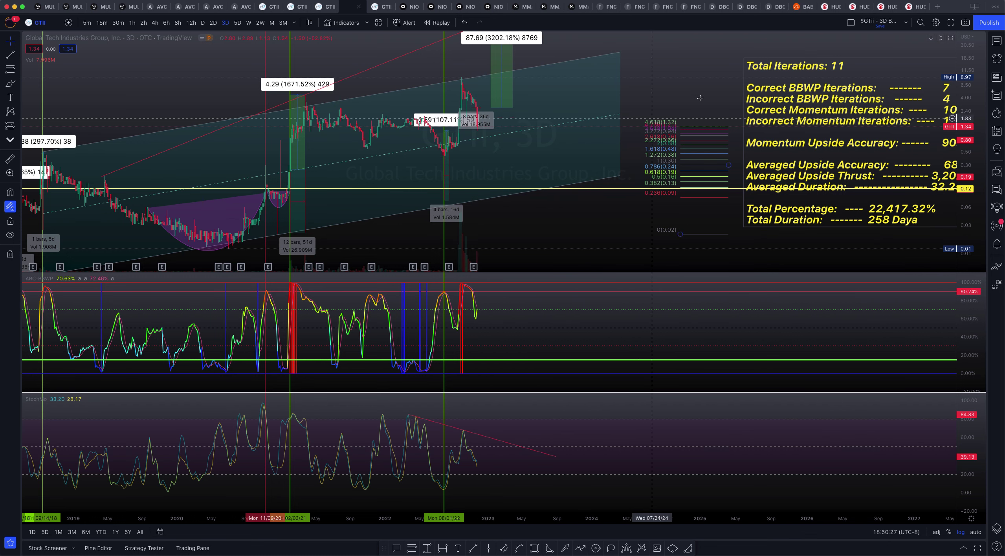
{"action": "scroll", "coordinate": [604, 98], "scroll_direction": "right", "scroll_amount": 3}
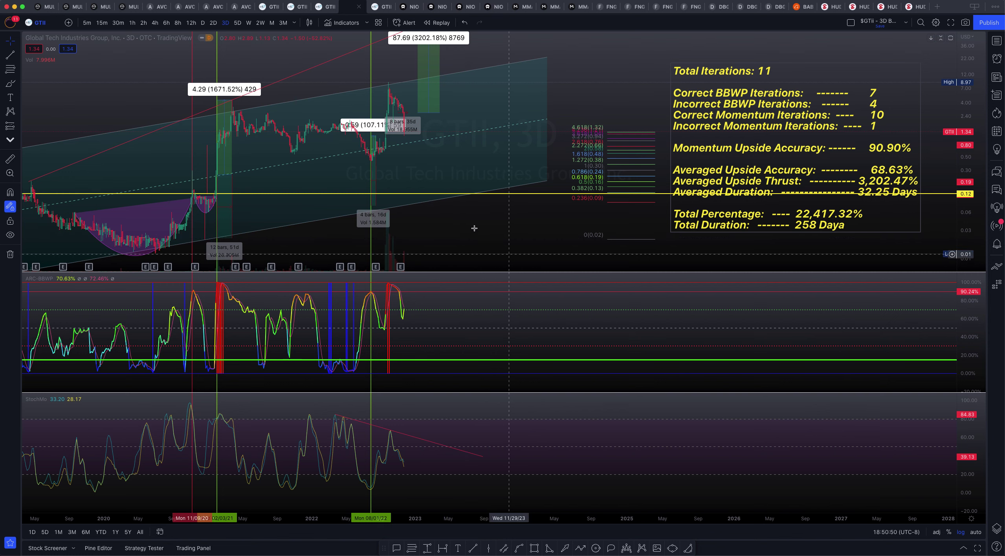
{"action": "scroll", "coordinate": [547, 226], "scroll_direction": "left", "scroll_amount": 3}
{"action": "scroll", "coordinate": [557, 227], "scroll_direction": "up", "scroll_amount": 5}
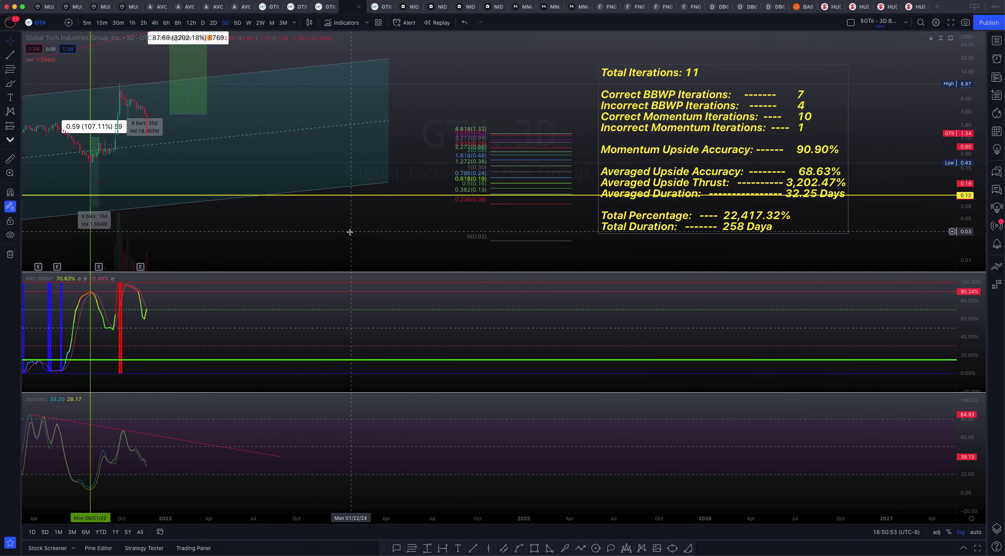
{"action": "left_click_drag", "start_coordinate": [350, 232], "coordinate": [709, 231]}
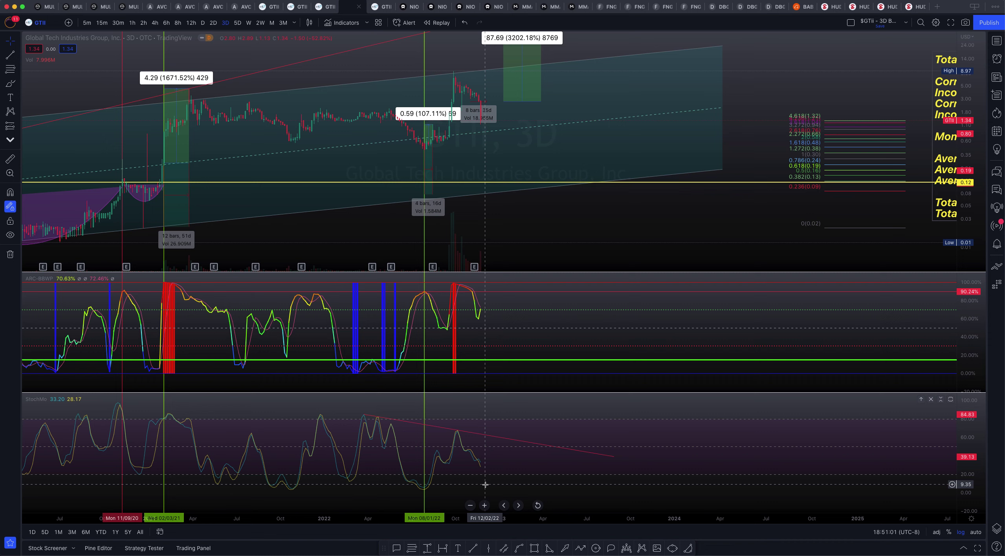
Cycle through the 4h Edit 2, 4h Edit 1 and 5D Edit 3 layouts, ending on 3D.
{"action": "left_click", "coordinate": [294, 9]}
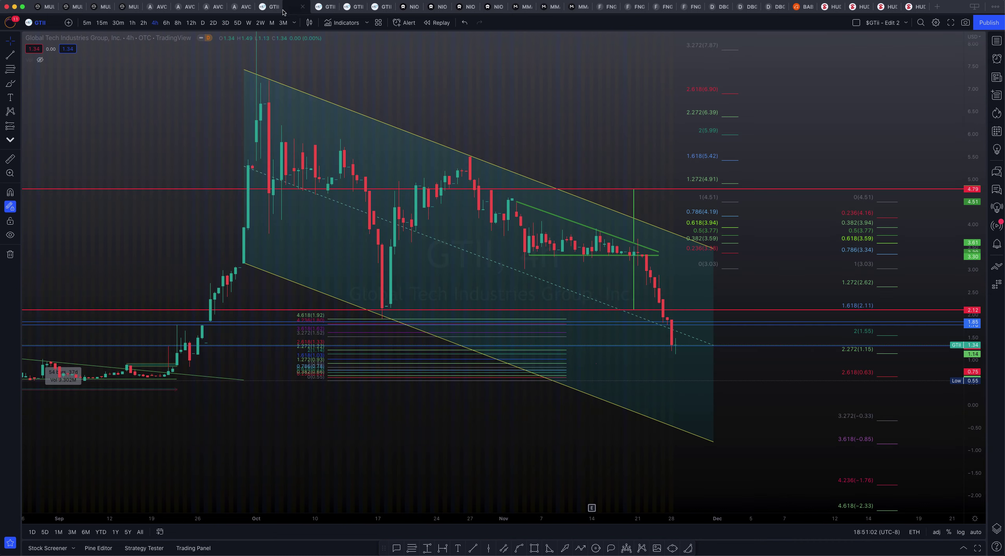
{"action": "left_click", "coordinate": [283, 10]}
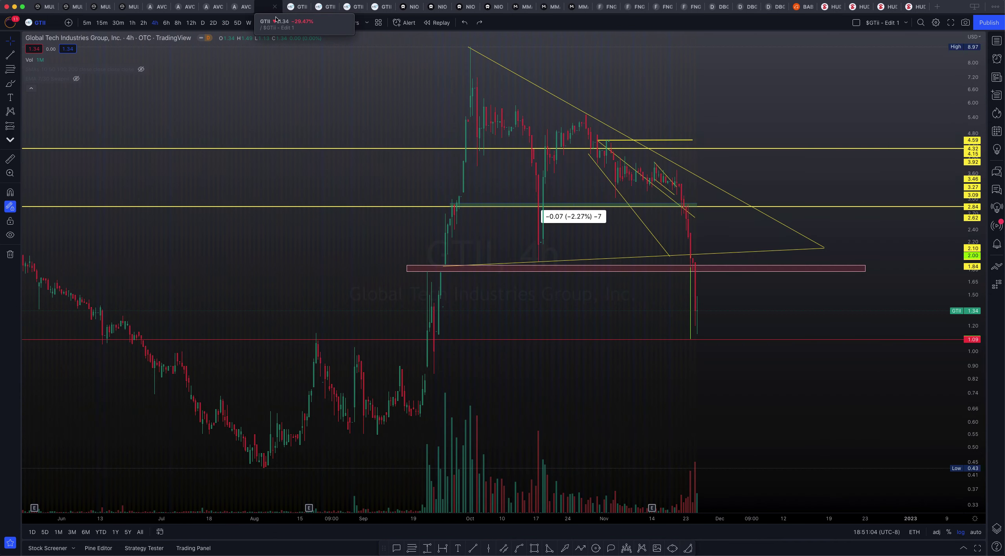
{"action": "left_click", "coordinate": [323, 9]}
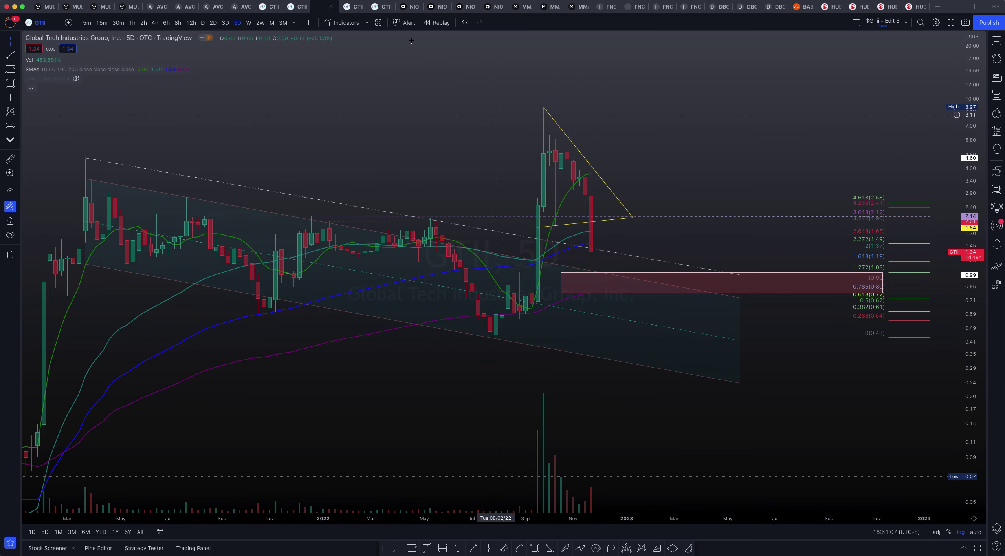
{"action": "left_click", "coordinate": [355, 7]}
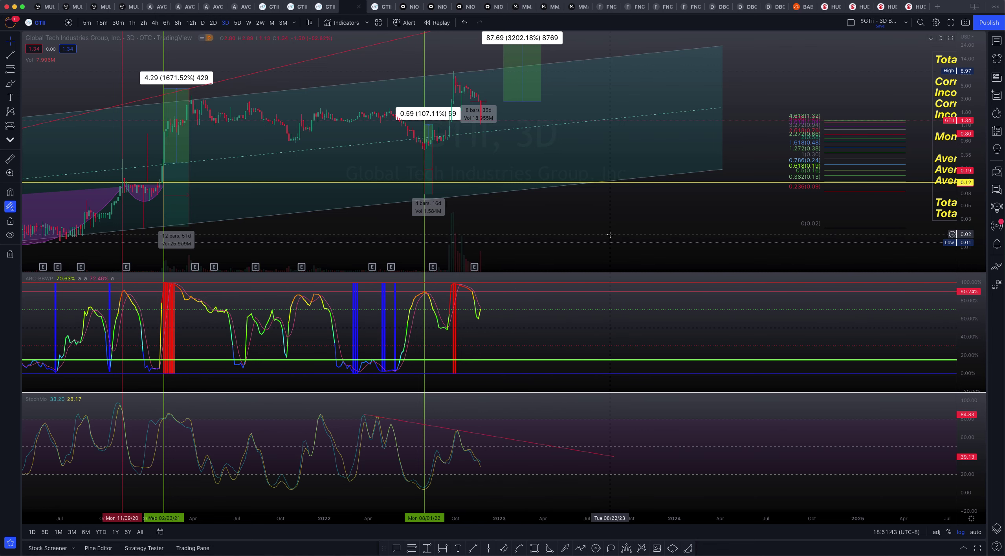
Pan the 3D chart across the stats table and back to the 2019–2021 history.
{"action": "left_click_drag", "start_coordinate": [622, 240], "coordinate": [365, 233]}
{"action": "left_click_drag", "start_coordinate": [756, 231], "coordinate": [723, 231]}
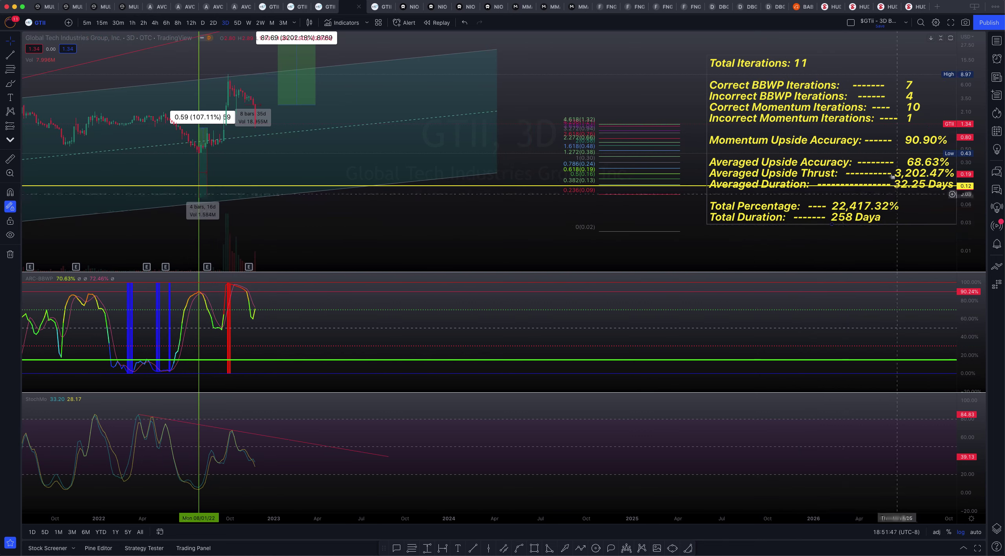
{"action": "left_click_drag", "start_coordinate": [499, 214], "coordinate": [872, 216]}
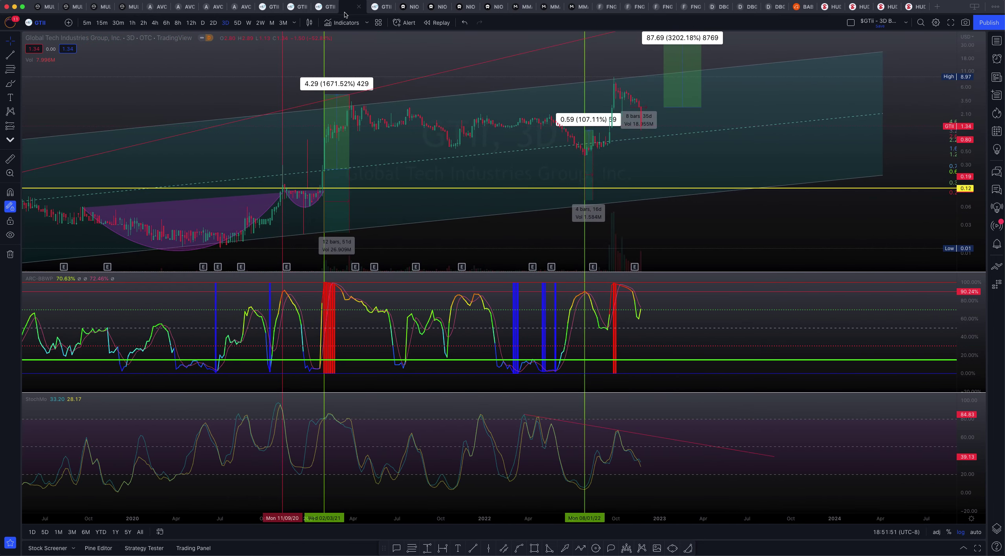
Switch to the 5D Edit 3 chart and frame the triangle, falling channel and red support box.
{"action": "left_click", "coordinate": [300, 7]}
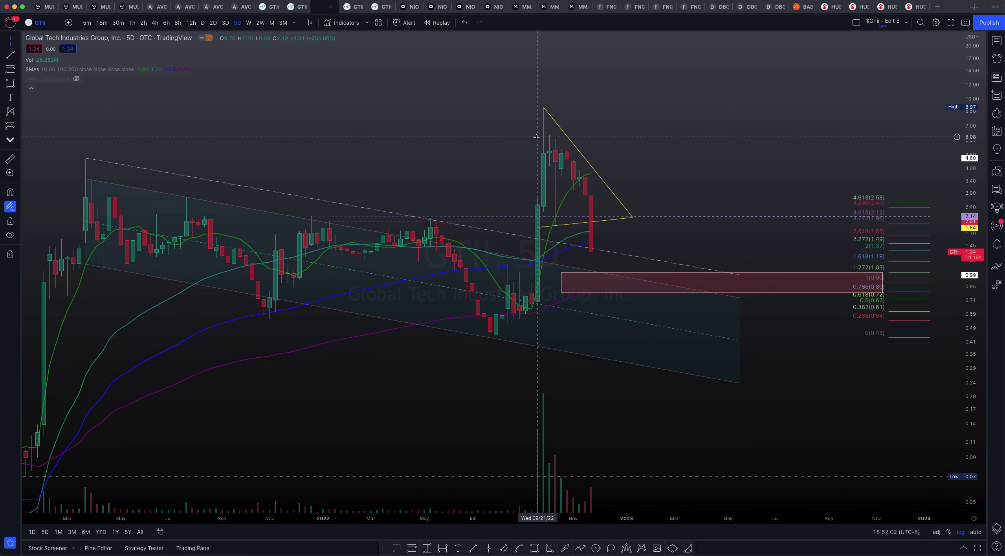
{"action": "scroll", "coordinate": [352, 144], "scroll_direction": "up", "scroll_amount": 2}
{"action": "left_click_drag", "start_coordinate": [274, 110], "coordinate": [559, 169]}
{"action": "scroll", "coordinate": [560, 169], "scroll_direction": "down", "scroll_amount": 1}
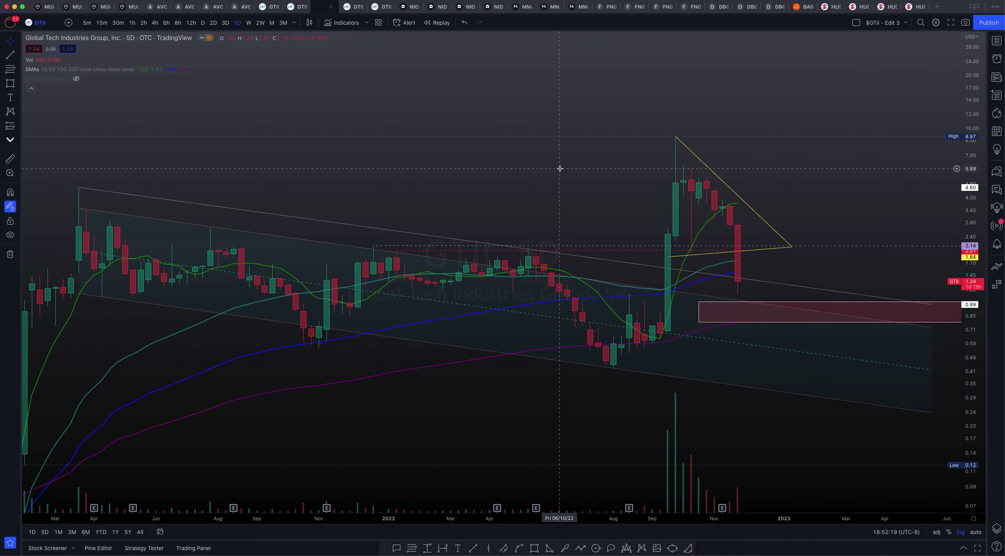
{"action": "left_click_drag", "start_coordinate": [778, 130], "coordinate": [613, 73]}
Show the $GTII - RSI layout beside the ARCA RSI Properties image, panning the top pane to latest readings.
{"action": "left_click", "coordinate": [381, 6]}
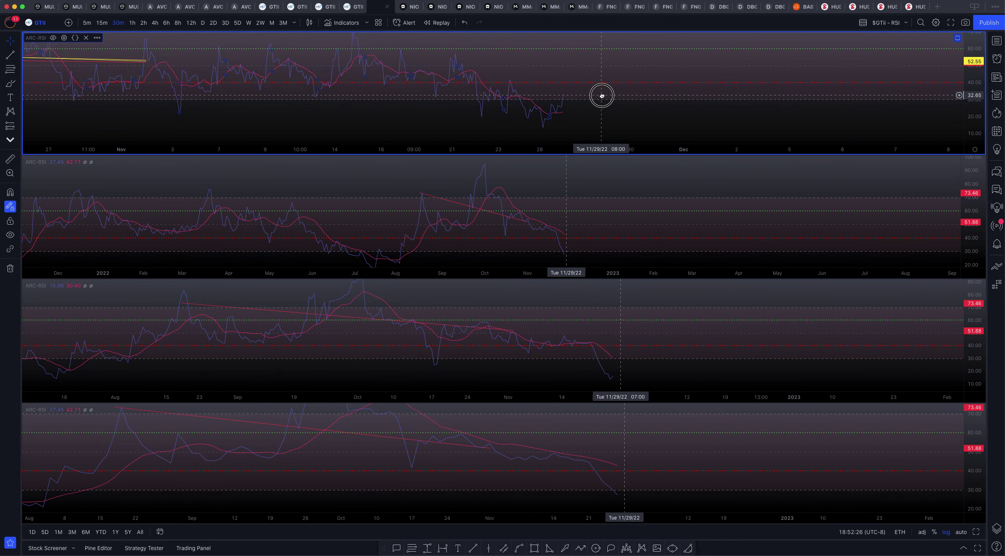
{"action": "left_click", "coordinate": [550, 113]}
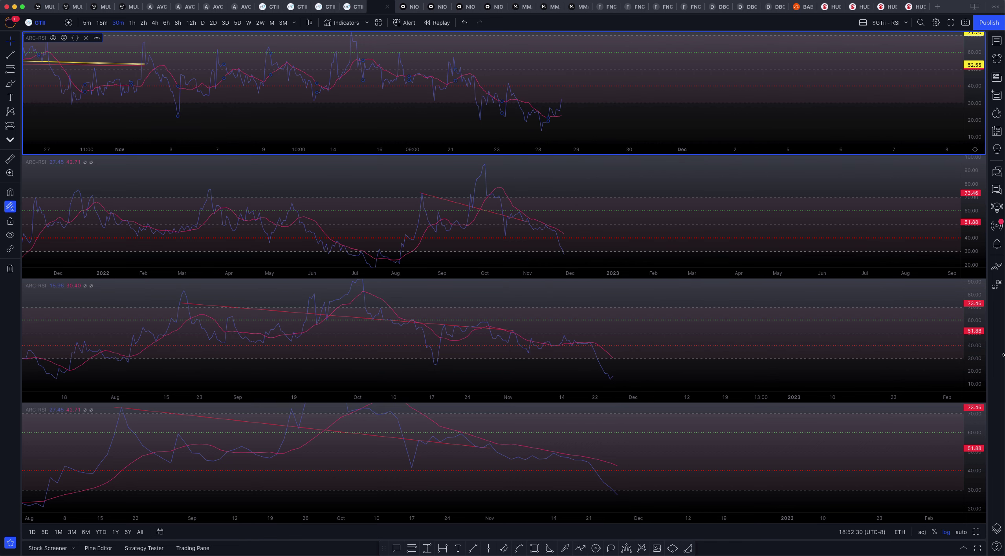
{"action": "left_click_drag", "start_coordinate": [987, 350], "coordinate": [632, 320]}
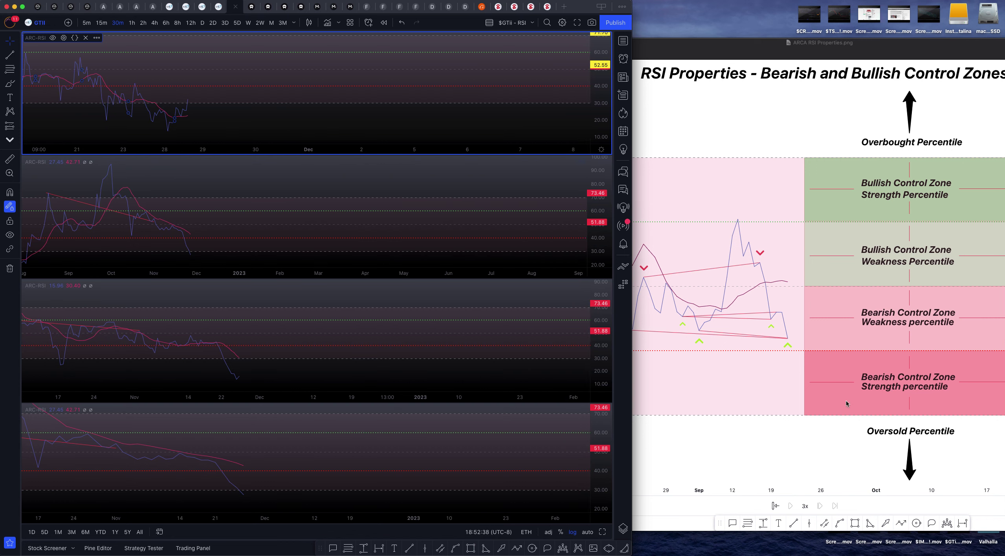
{"action": "left_click_drag", "start_coordinate": [636, 340], "coordinate": [812, 353]}
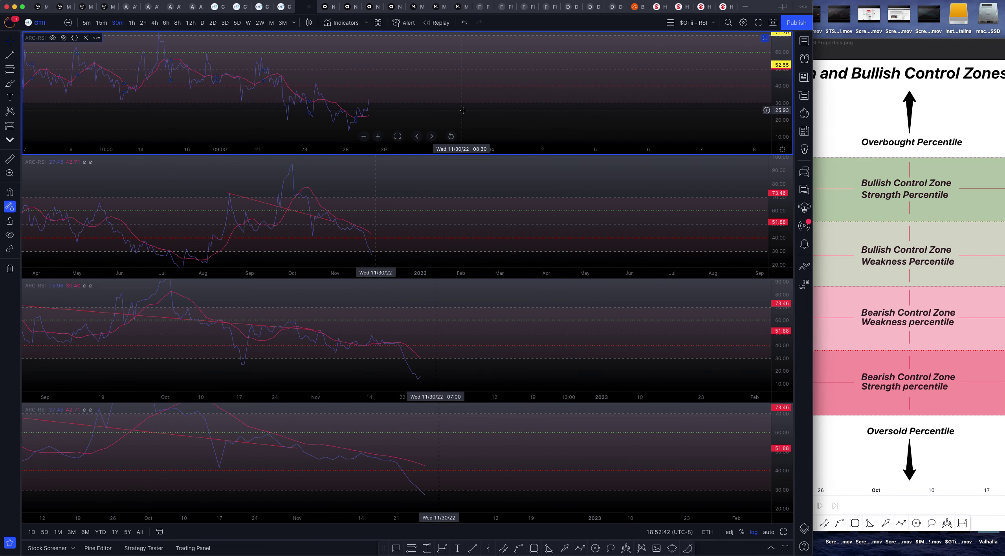
{"action": "left_click_drag", "start_coordinate": [444, 109], "coordinate": [509, 119]}
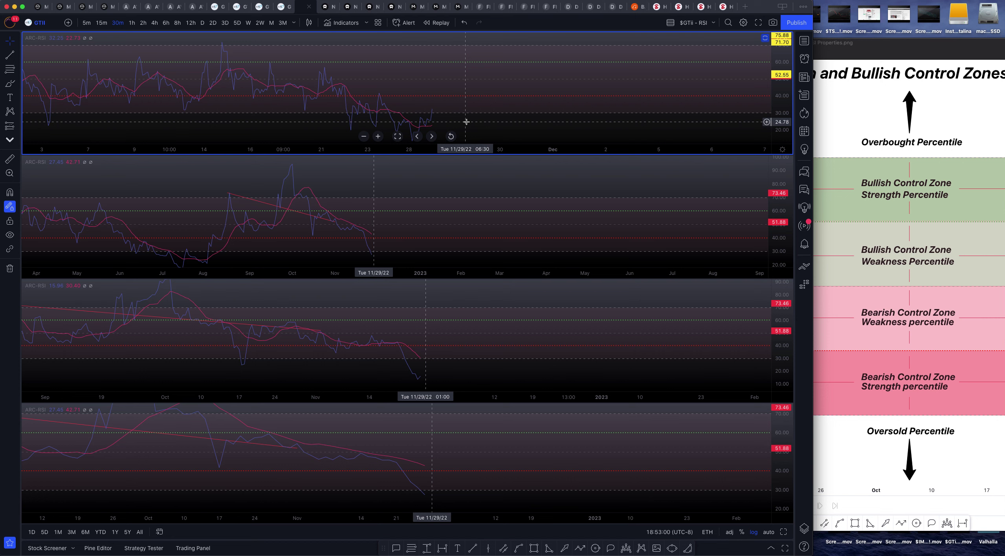
Set the second RSI pane to the 2-hour interval and shift its plot to show low values.
{"action": "left_click_drag", "start_coordinate": [475, 204], "coordinate": [508, 201]}
{"action": "left_click", "coordinate": [143, 23]}
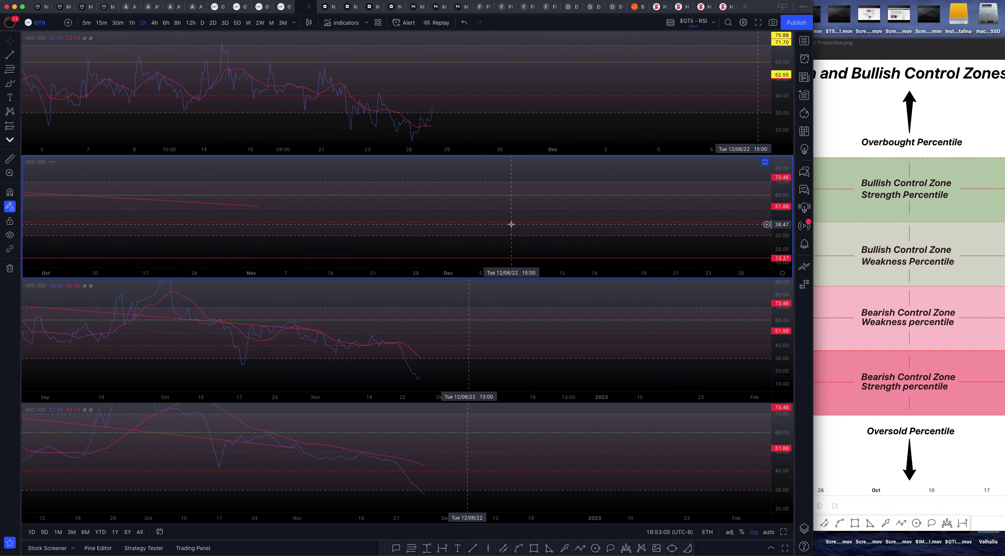
{"action": "left_click_drag", "start_coordinate": [463, 225], "coordinate": [471, 204]}
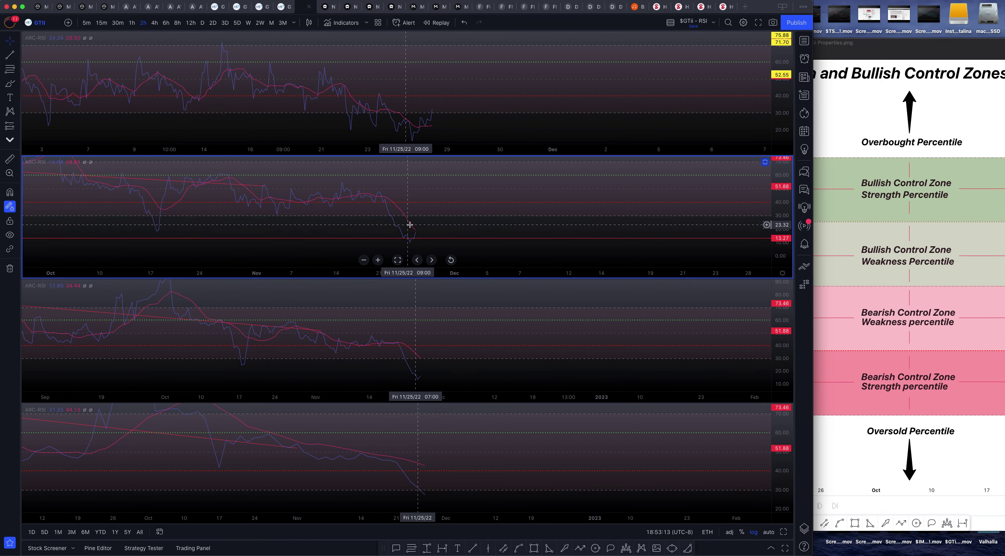
{"action": "left_click_drag", "start_coordinate": [338, 195], "coordinate": [594, 236]}
{"action": "left_click_drag", "start_coordinate": [489, 231], "coordinate": [491, 205]}
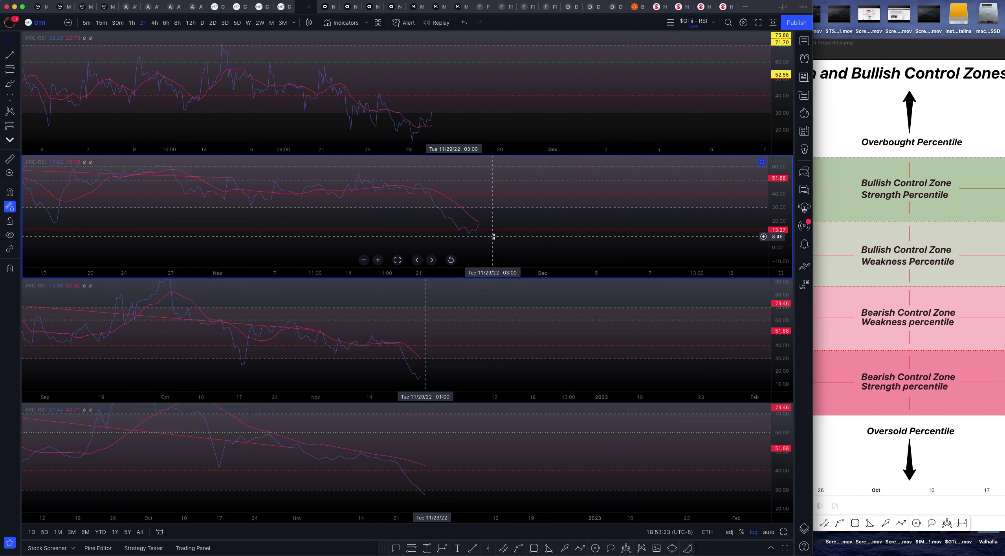
Zoom and pan the second pane to its recent drop toward the 13.27 lower level.
{"action": "scroll", "coordinate": [473, 234], "scroll_direction": "down", "scroll_amount": 10}
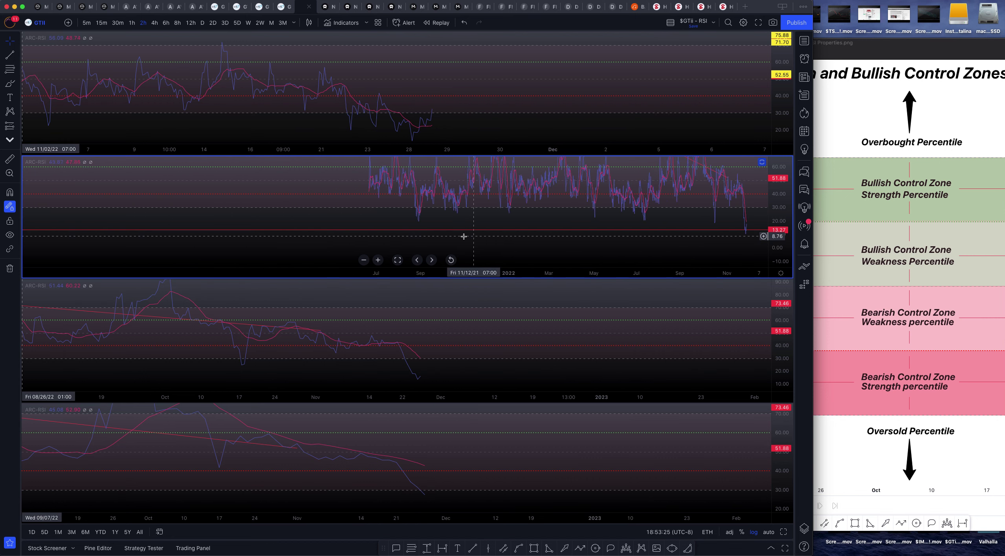
{"action": "scroll", "coordinate": [459, 237], "scroll_direction": "down", "scroll_amount": 3}
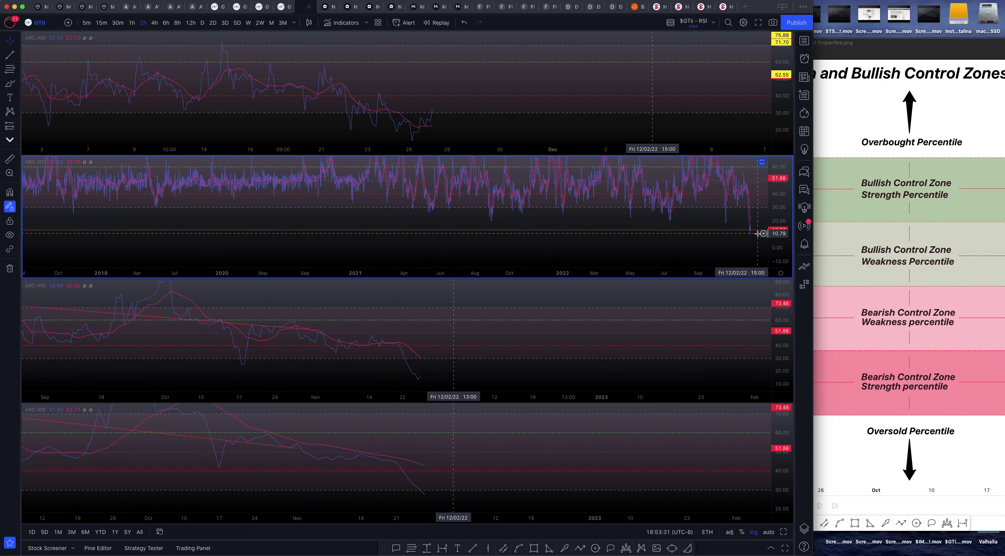
{"action": "scroll", "coordinate": [758, 234], "scroll_direction": "up", "scroll_amount": 6}
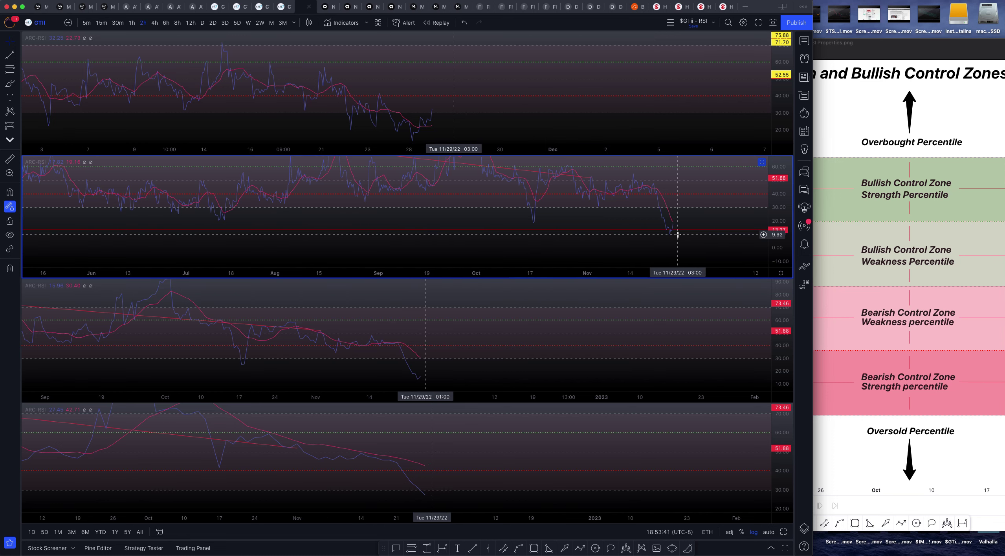
{"action": "left_click_drag", "start_coordinate": [719, 212], "coordinate": [543, 237]}
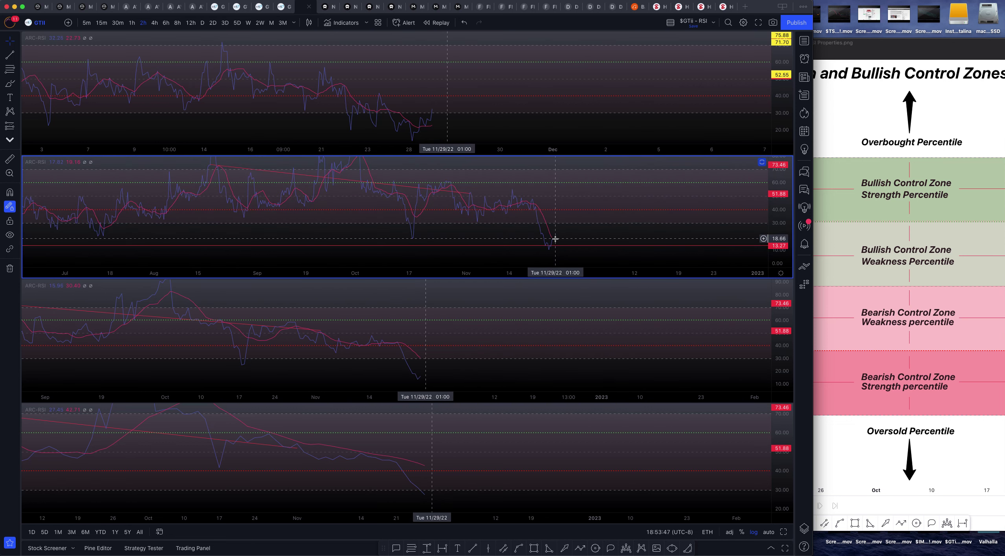
{"action": "left_click_drag", "start_coordinate": [507, 359], "coordinate": [502, 321]}
Zoom the third RSI pane's time axis out and back in.
{"action": "scroll", "coordinate": [522, 372], "scroll_direction": "down", "scroll_amount": 10}
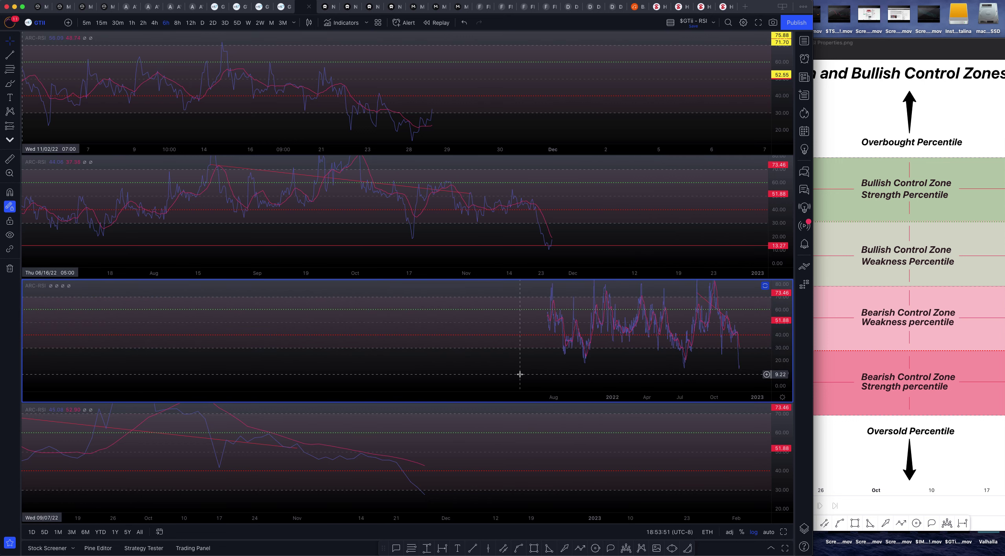
{"action": "scroll", "coordinate": [755, 368], "scroll_direction": "down", "scroll_amount": 10}
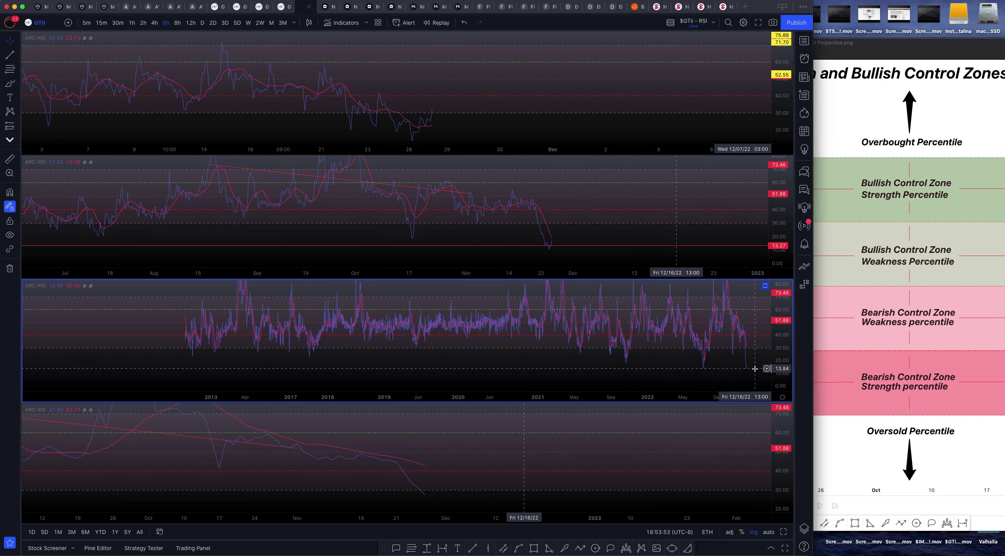
{"action": "scroll", "coordinate": [510, 322], "scroll_direction": "up", "scroll_amount": 10}
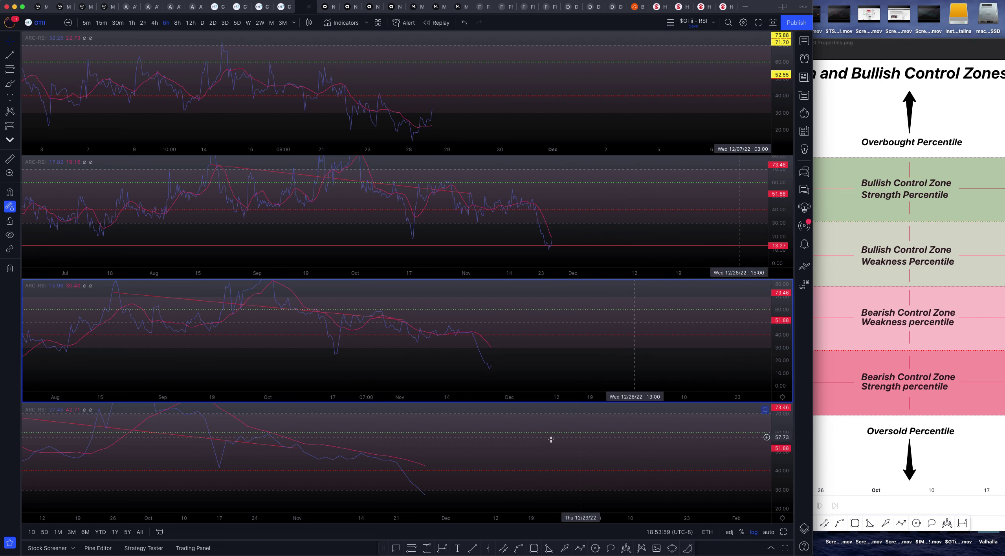
Shift the fourth RSI pane's plot upward, then return to the GTII 5-day chart with its Fib levels.
{"action": "left_click", "coordinate": [527, 447]}
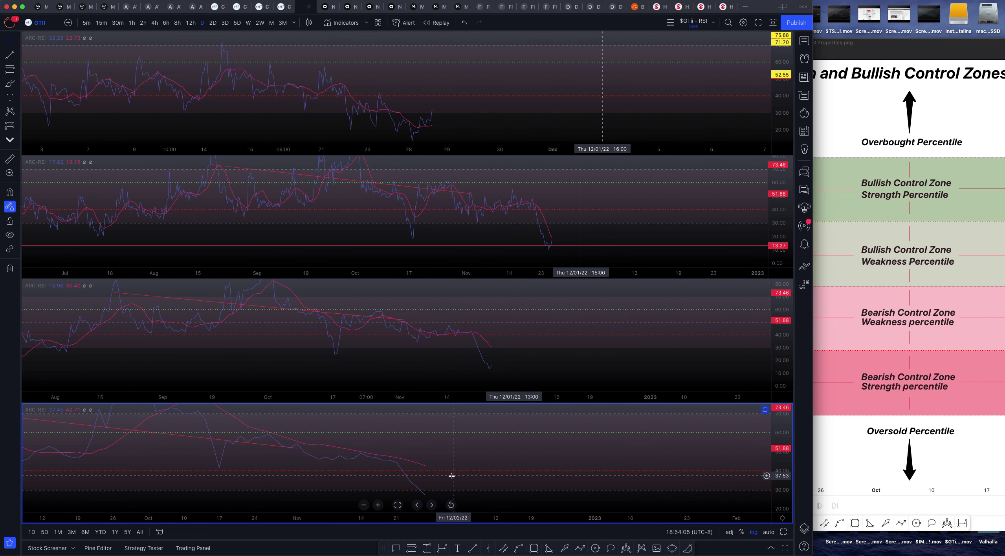
{"action": "left_click_drag", "start_coordinate": [462, 462], "coordinate": [458, 427]}
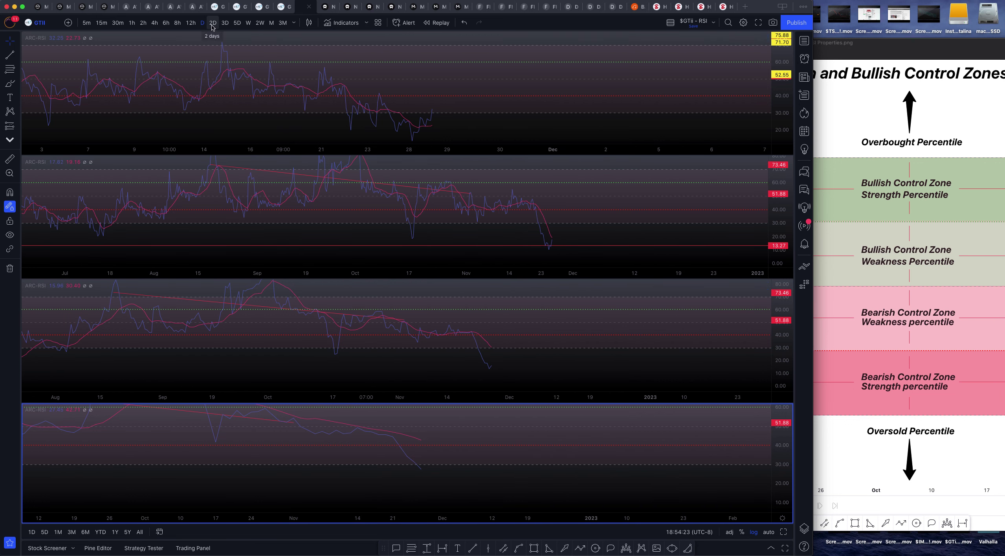
{"action": "left_click", "coordinate": [268, 6]}
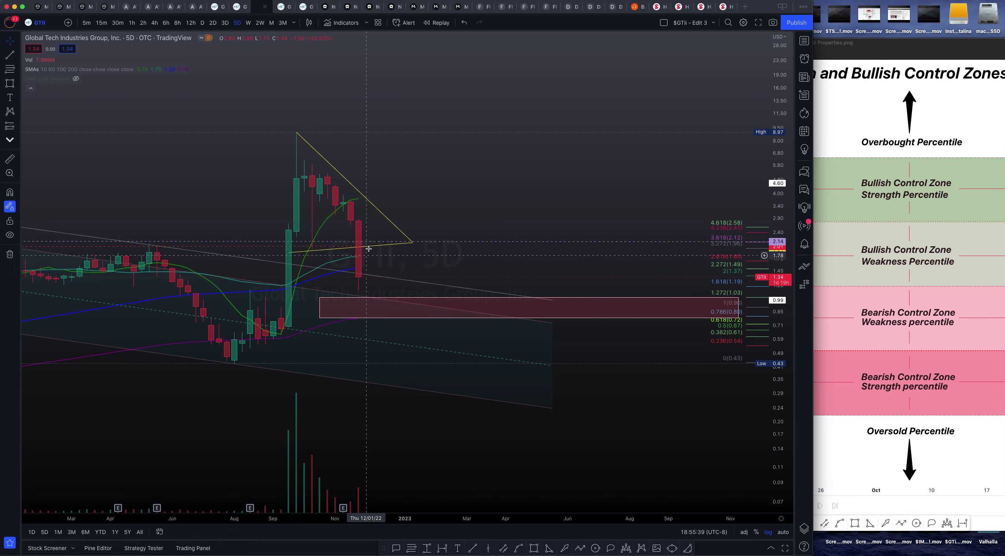
Move the latest GTII candles toward the chart centre and zoom out to show history back to late 2021.
{"action": "left_click_drag", "start_coordinate": [766, 167], "coordinate": [583, 183]}
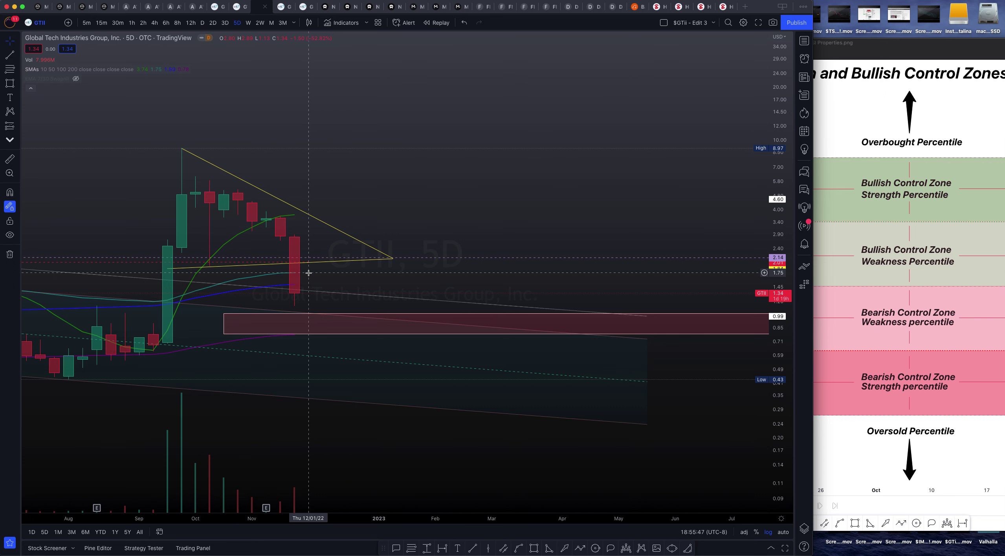
{"action": "scroll", "coordinate": [469, 220], "scroll_direction": "down", "scroll_amount": 3}
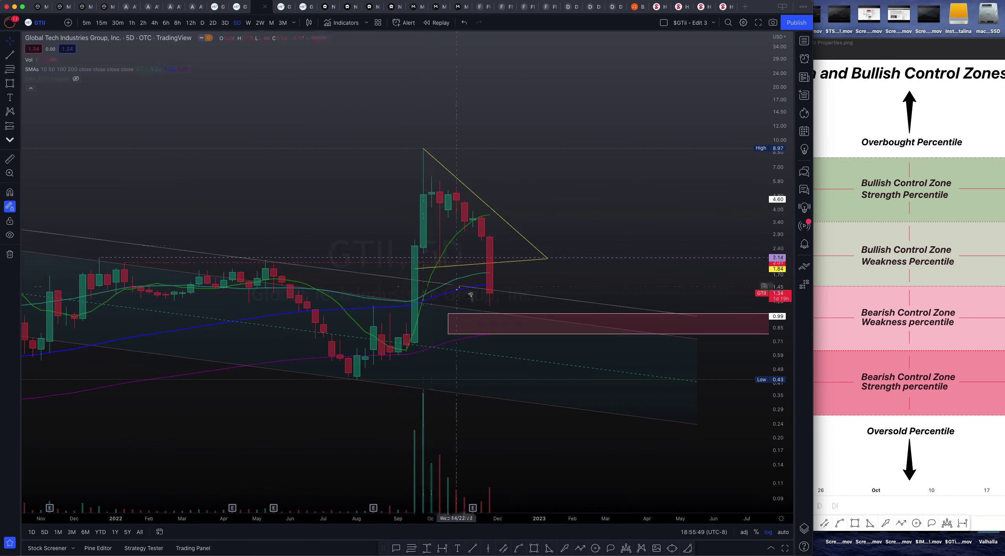